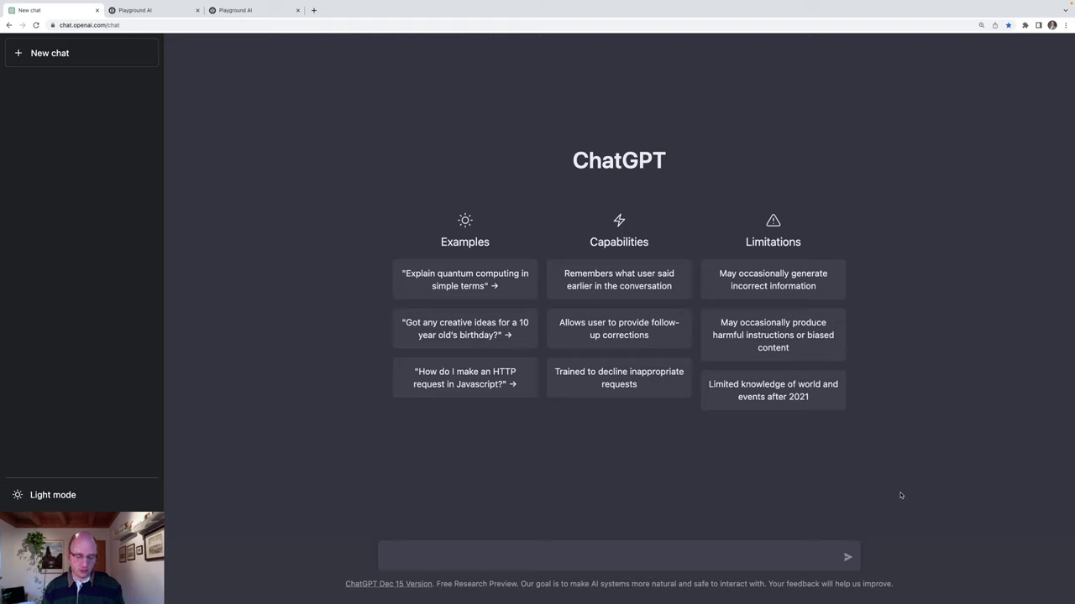
- Send the pasted German prompt asking for ten slide headings on 'Windenergie im Wald'
type("Ich möchte einen Vortrag über das Thema \"Windenergie im Wald\" in einem Seminar meines Bachelorstudiengangs \"Erneuerbare Energien\" halten. Dabei möchte ich die technischen, die wirtschaftlichen Aspekte darstellen. Bitte erstelle mir Überschriften für 10 Folien.")
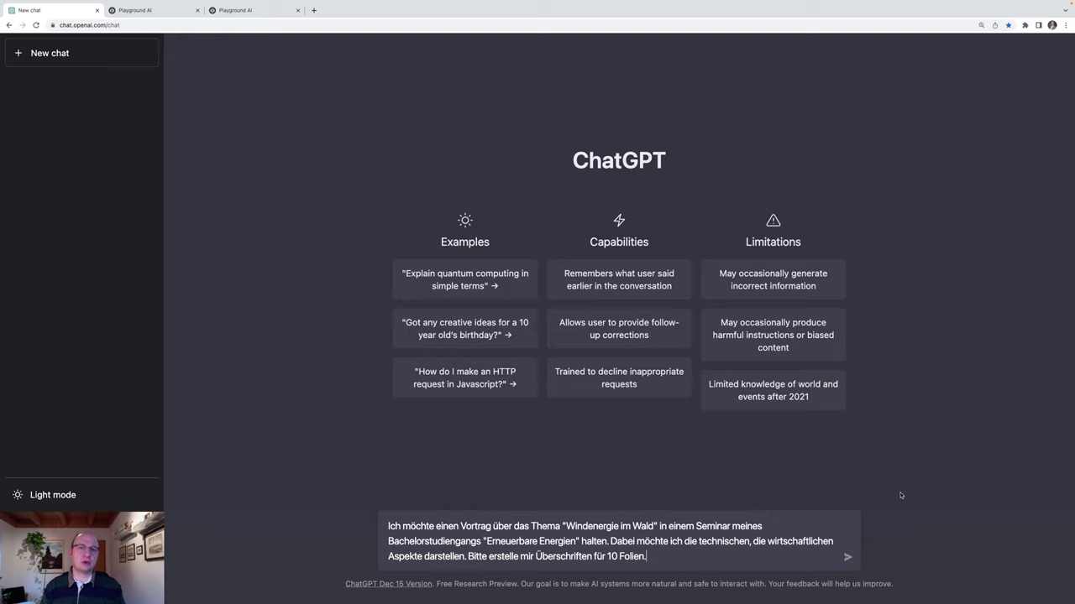
key("Return")
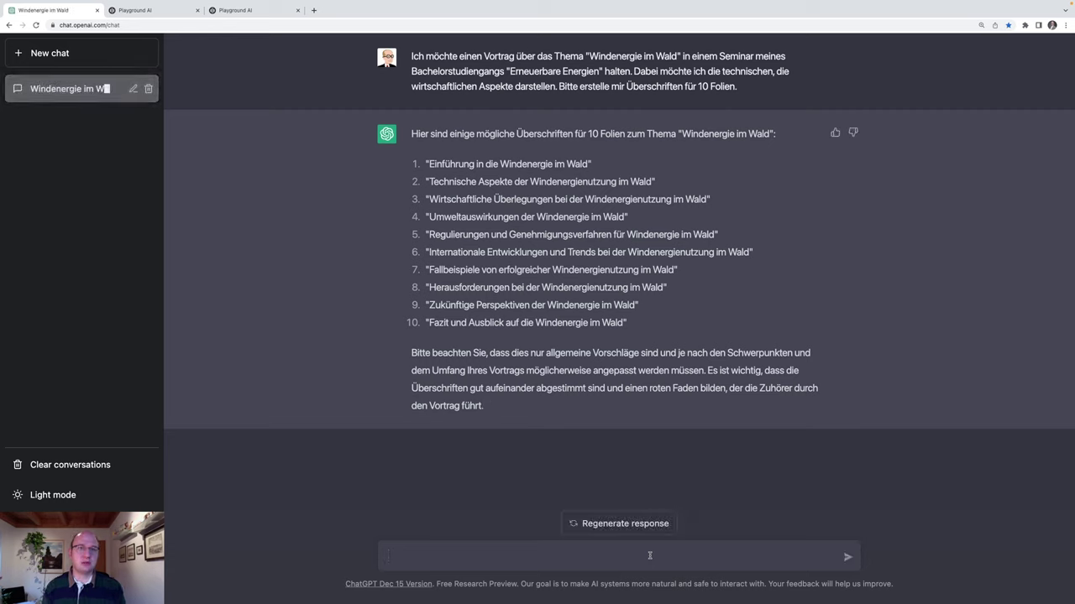
- Ask for slide 1 content as bullet points: 'Bitte erstelle mir die Inhalte zur Folie 1. Verwende Stichpunkte.'
type("Bitte erstelle mir die Inhalte zur Folie 1. Verwende Stichpunkte.")
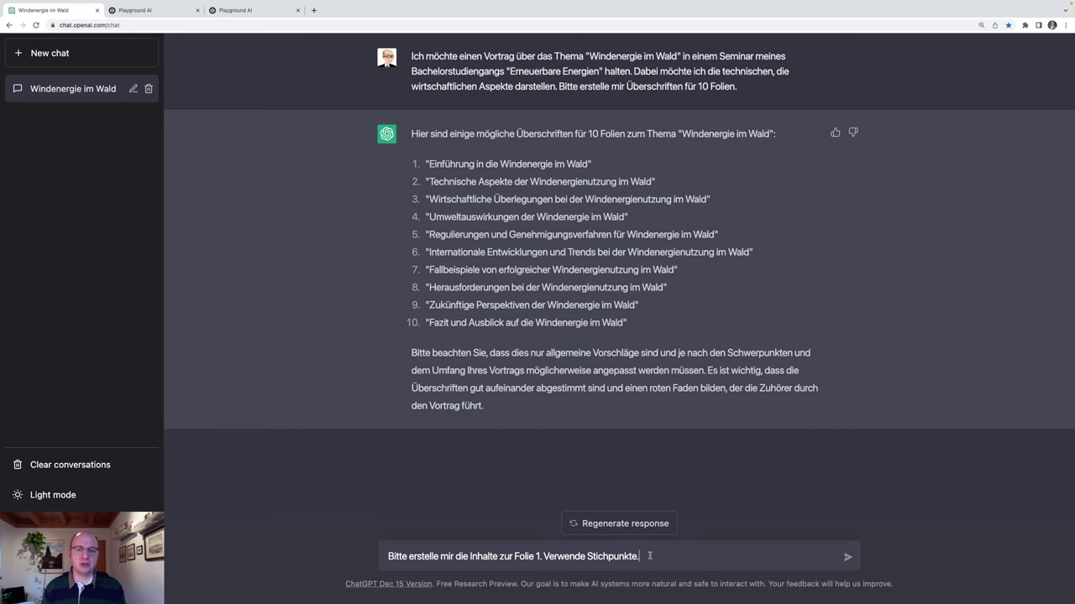
key("Return")
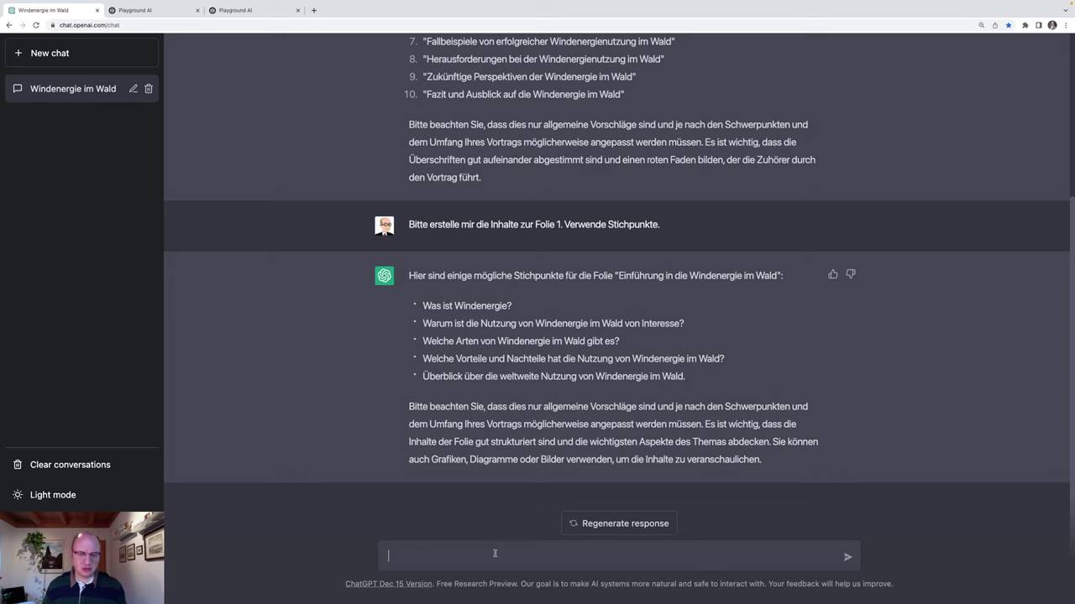
- Request slide 2 content as fully written prose without bullet points
type("Bitte erstelle mir die Inhalte zu Folie 2. Verwende einen ausformulierten Text und keine Stichpunkte.")
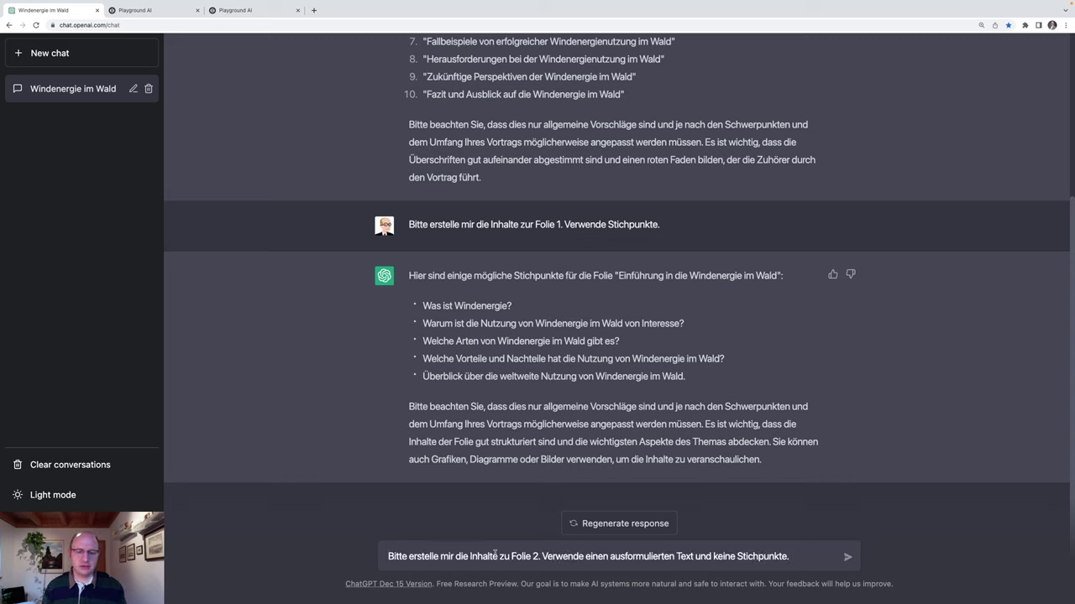
key("Return")
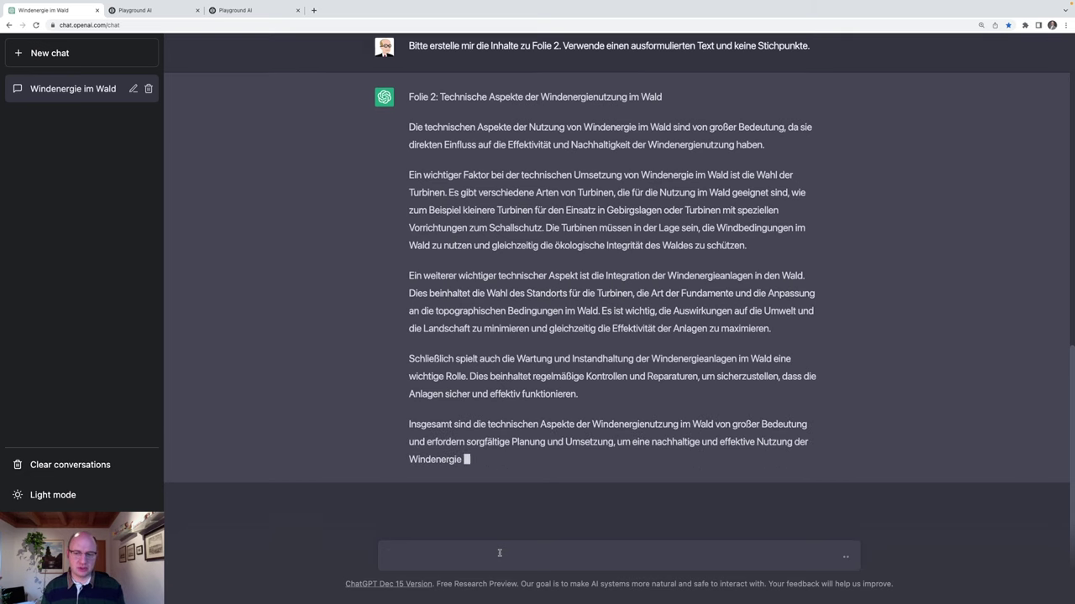
- Ask ChatGPT to condense the slide 2 text into one continuous prose paragraph
type("Reduzierte die Länge des Textes für Folie 2. Verwende keine Stichpunkte, sondern einen Fließtext.")
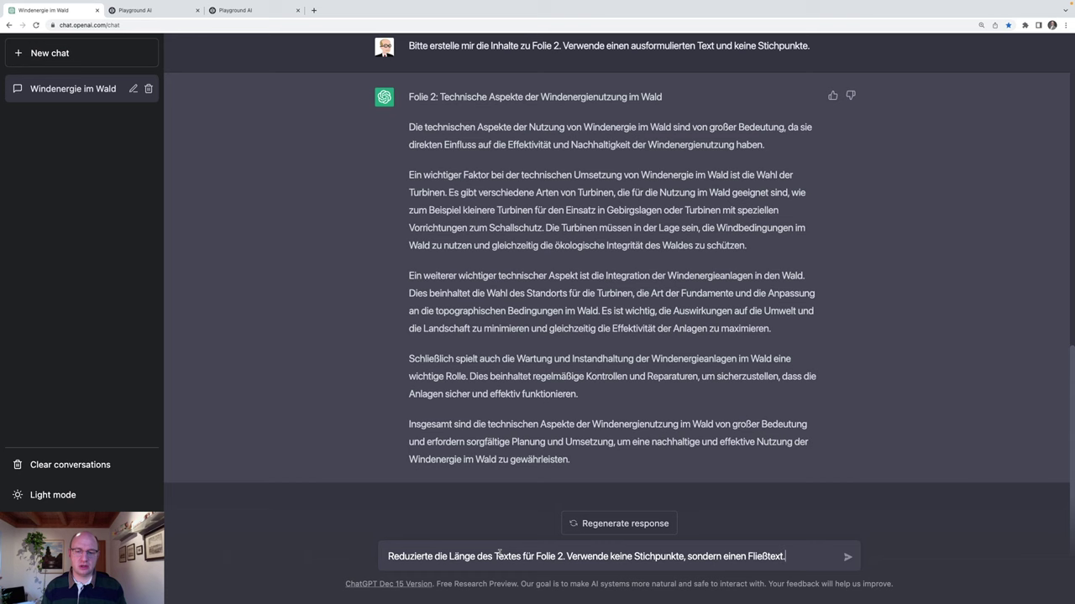
key("Return")
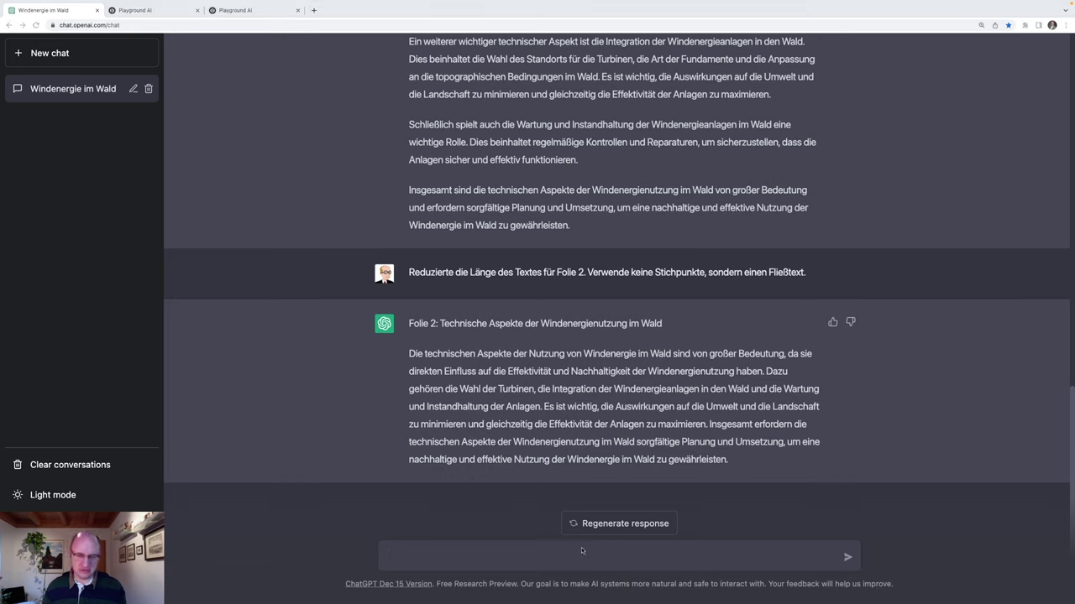
- Ask 'Was sollte ich beim Design der Folien beachten?' to get slide design tips
type("Was sollte ich beim Design der Folien beachten?")
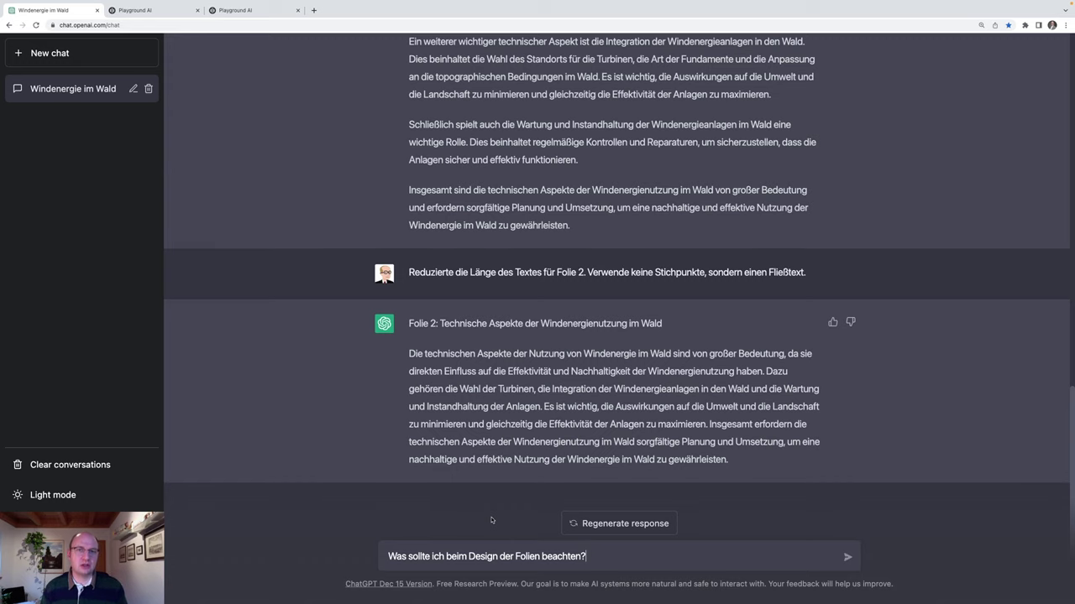
key("Return")
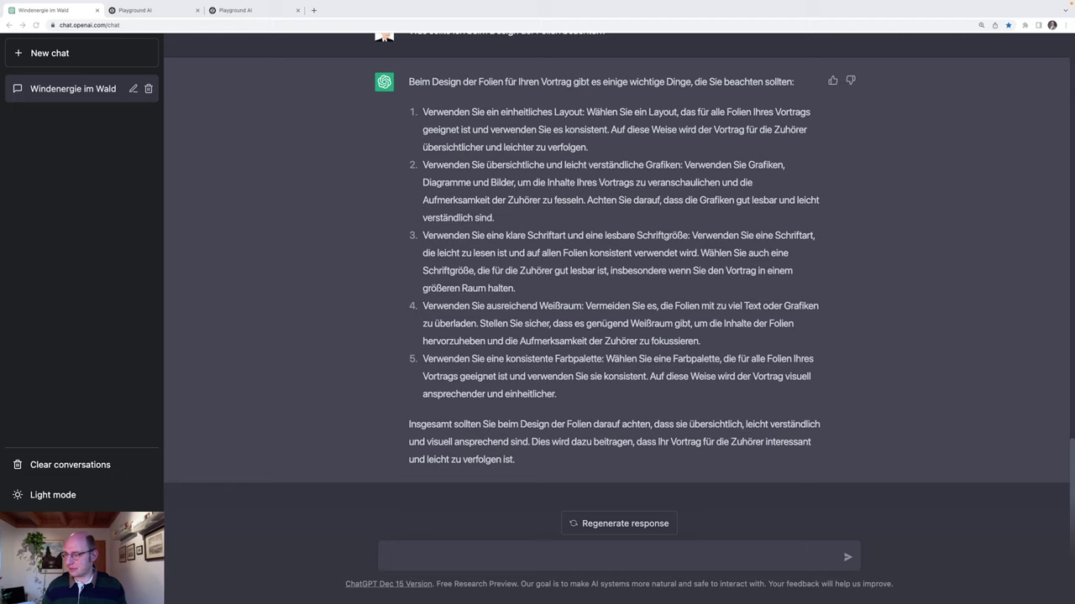
- Request complete Beamer LaTeX code for slide 1 in code mode
type("Erstelle mir für Folie 1 in LaTeX im Code-Modus. Der LaTeX-Code soll vollständig sein.")
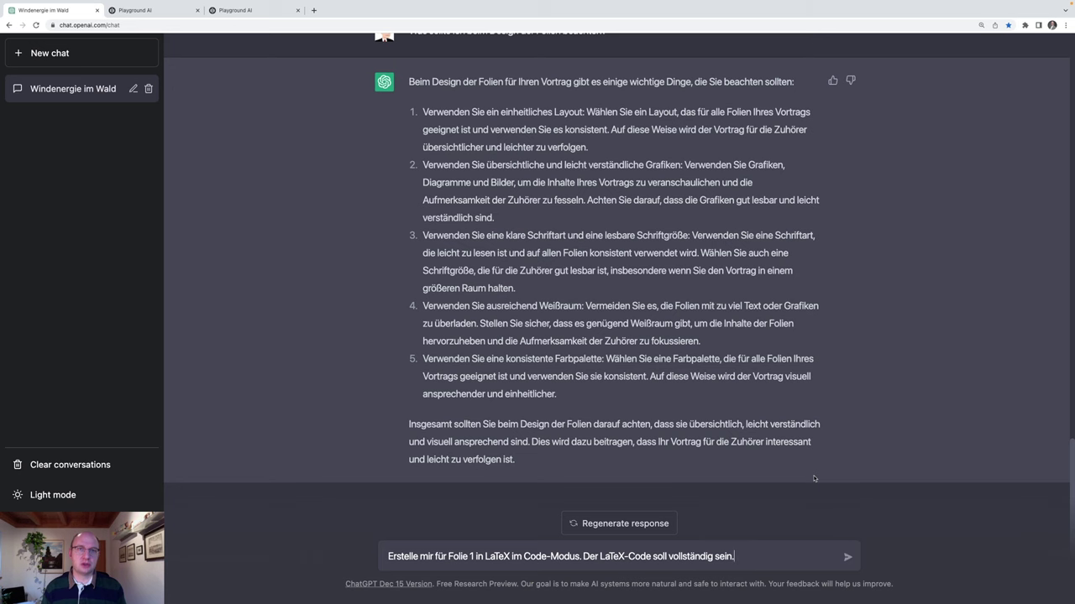
key("Return")
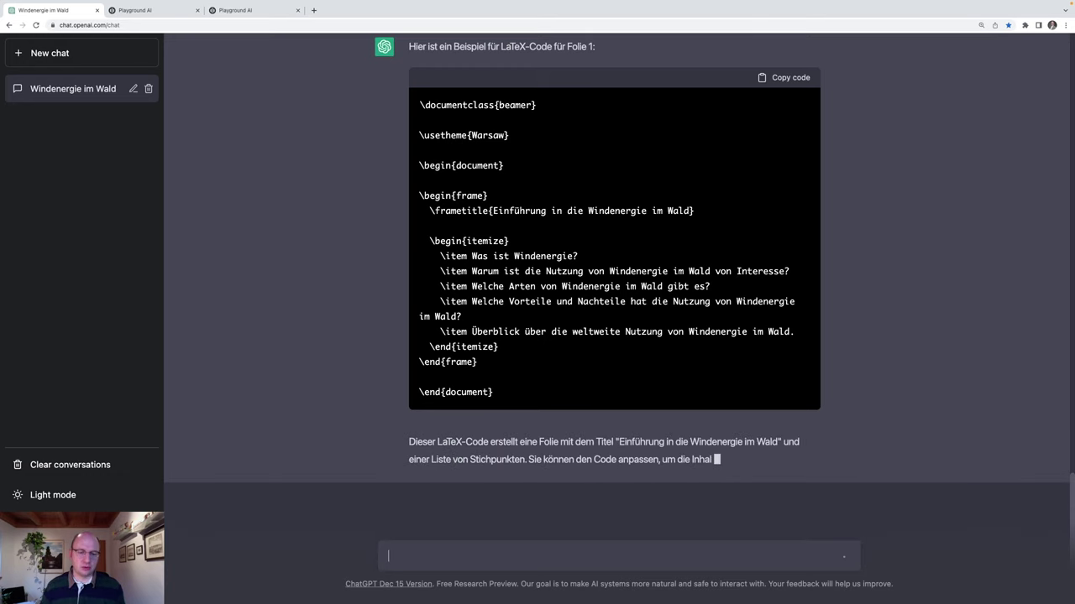
- Ask 'Was ist LateX?' to get an explanation of LaTeX
type("Was ")
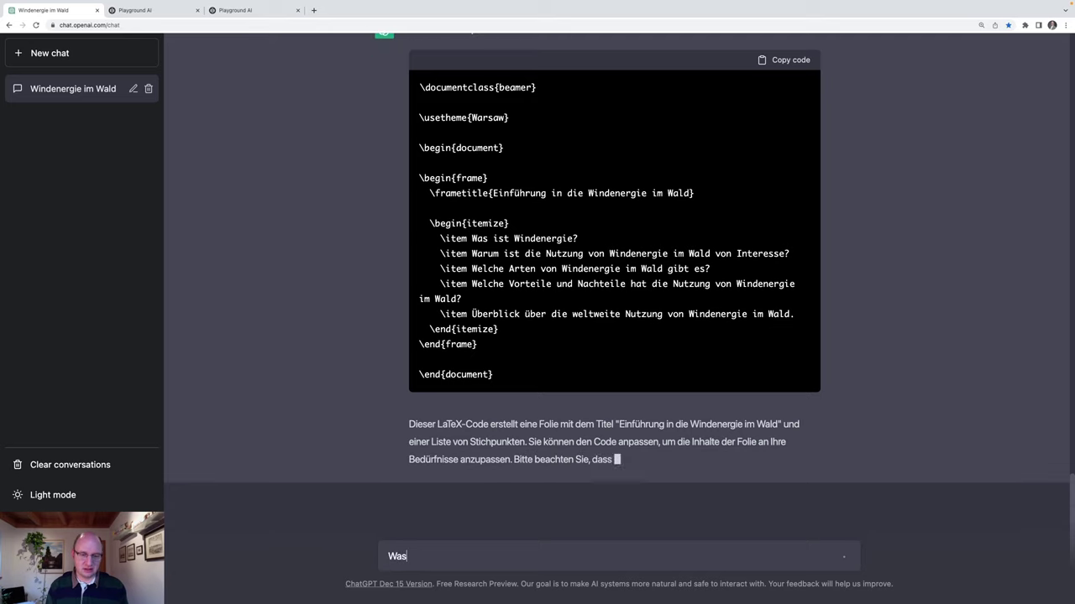
type("ist Late")
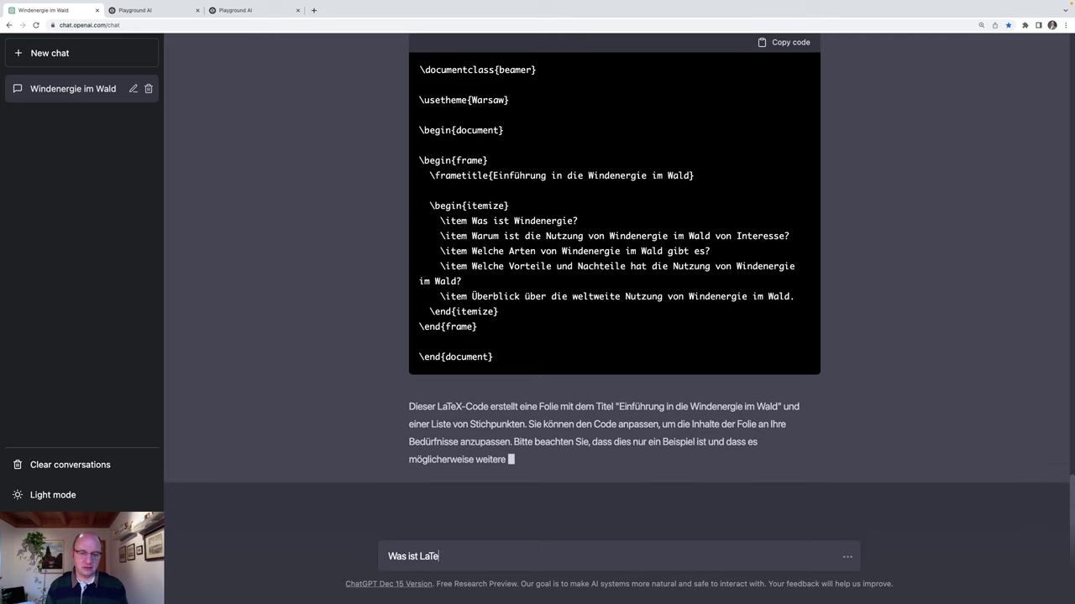
type("X?")
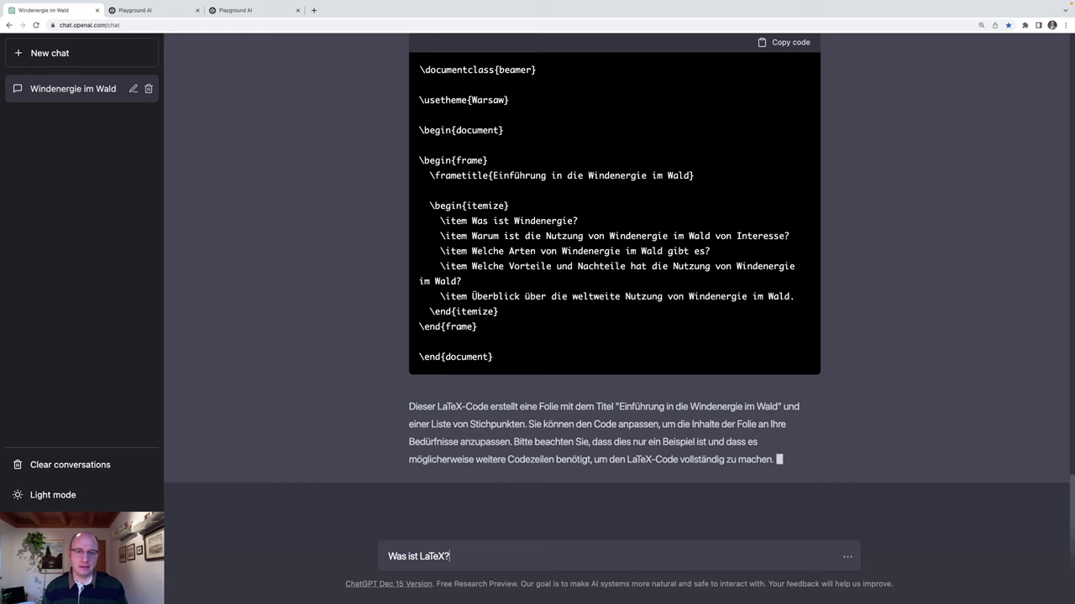
key("Return")
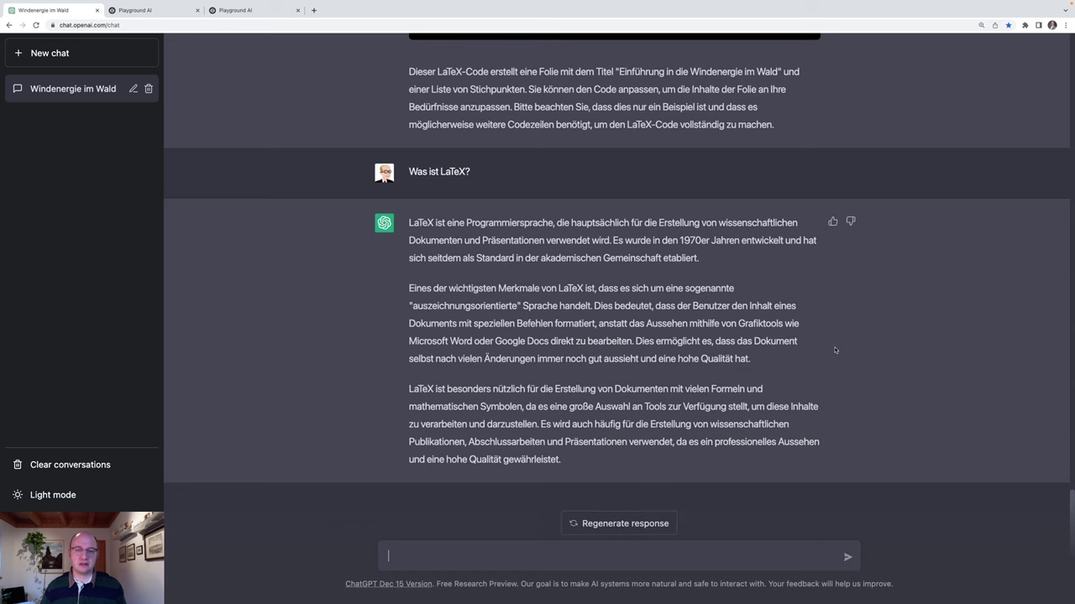
- Copy the generated slide 1 Beamer code from the chat for the LaTeX editor
scroll(659, 275, "up", 2)
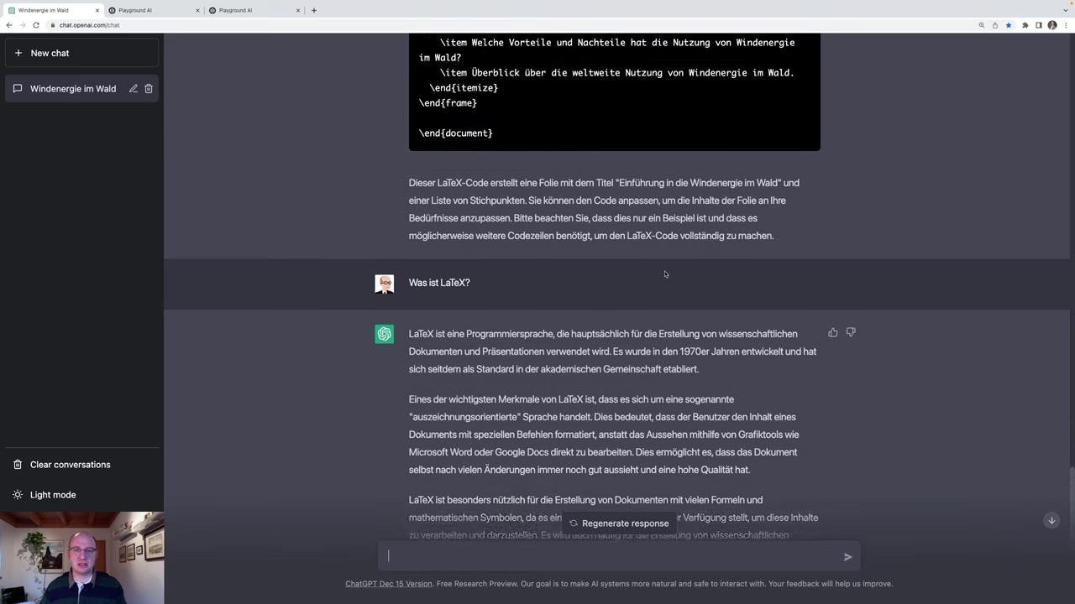
scroll(662, 275, "up", 2)
scroll(665, 273, "up", 2)
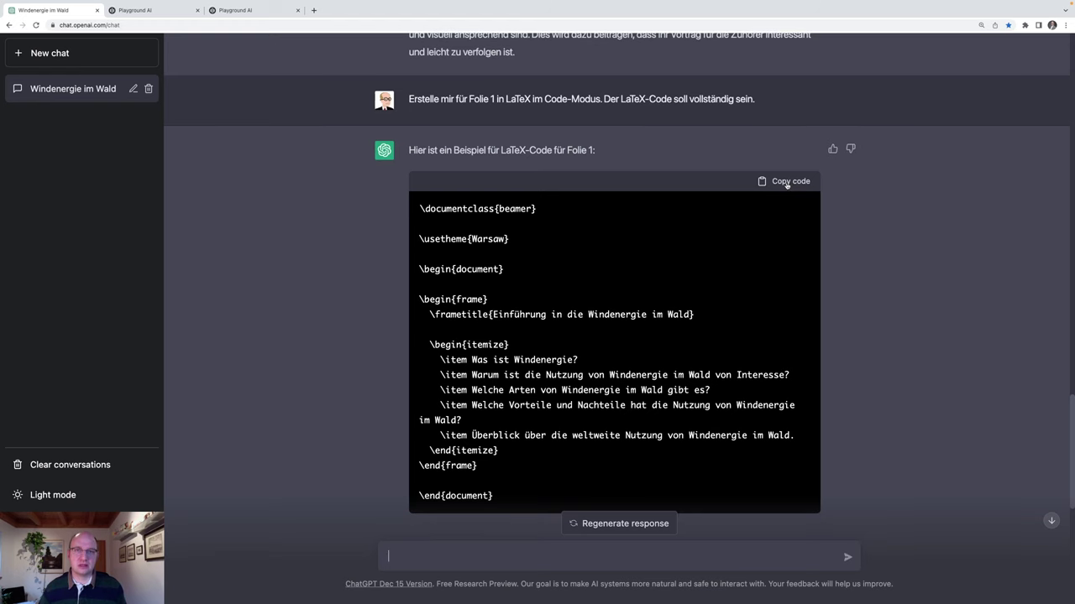
left_click(786, 183)
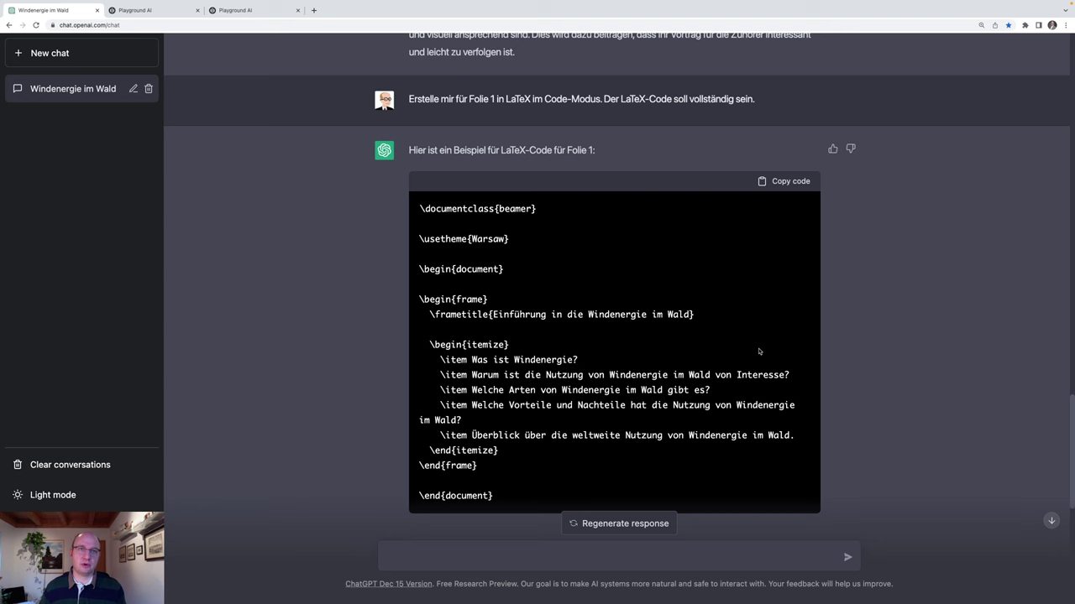
scroll(759, 351, "down", 3)
scroll(759, 351, "down", 3)
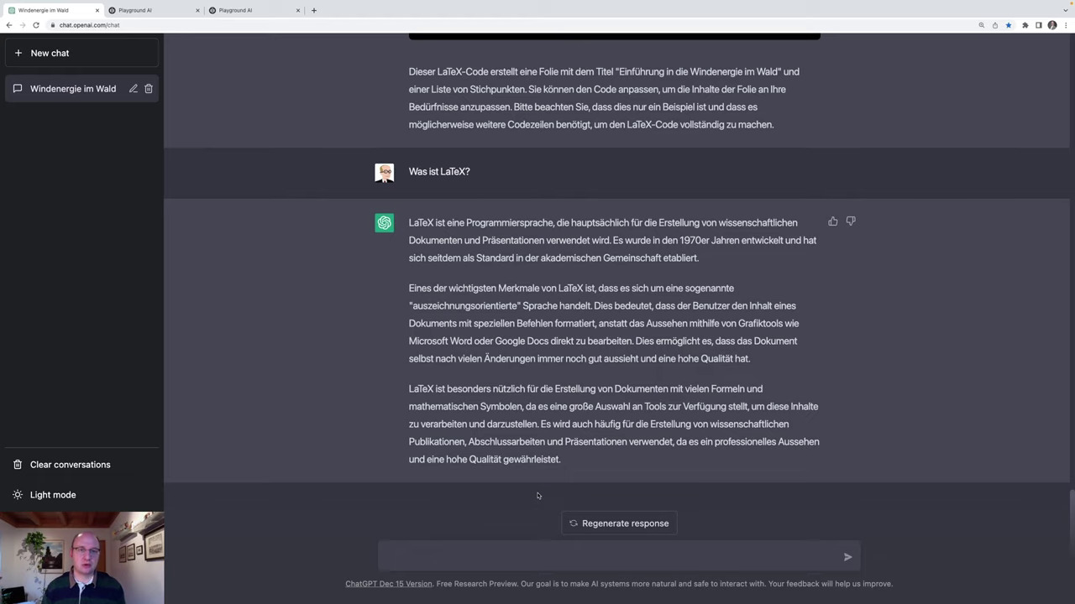
key("ctrl+Right")
- Replace the TeXShop skeleton with the copied Beamer code and typeset the five-bullet Warsaw slide
key("ctrl+a")
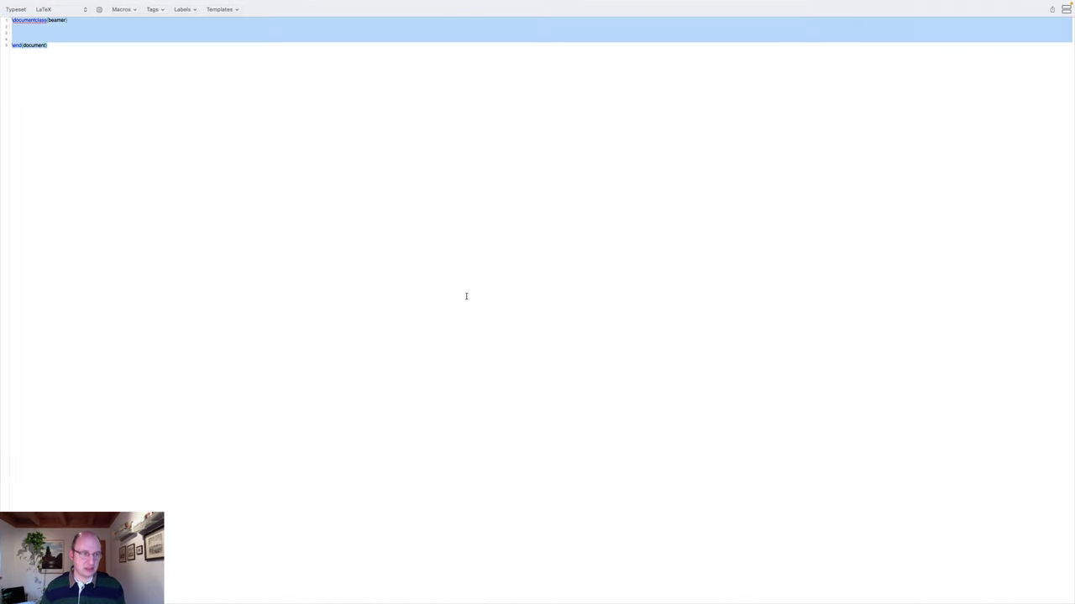
key("ctrl+v")
left_click(461, 296)
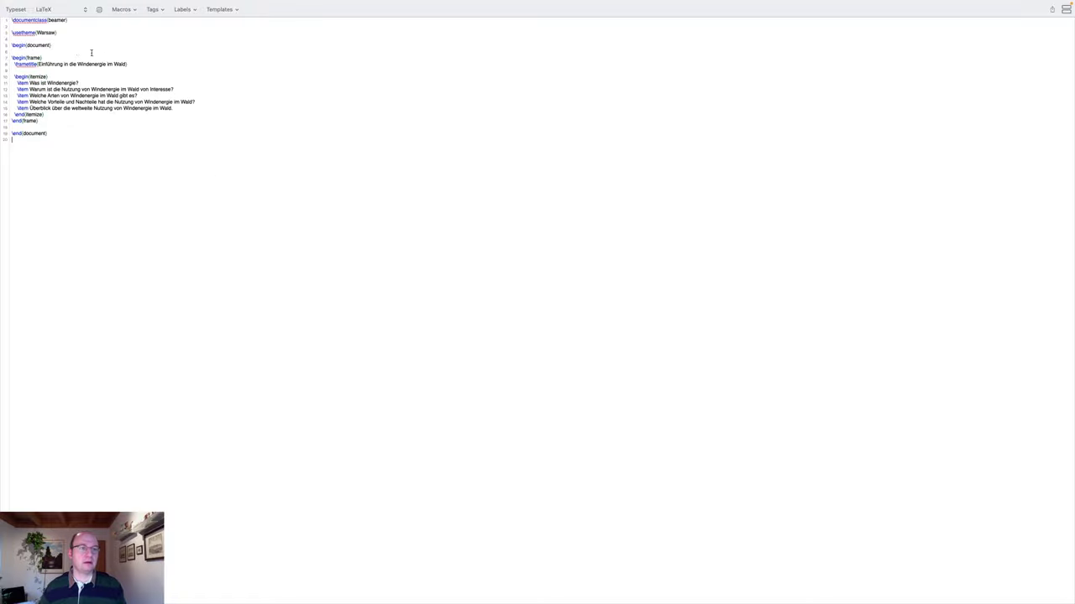
left_click(16, 9)
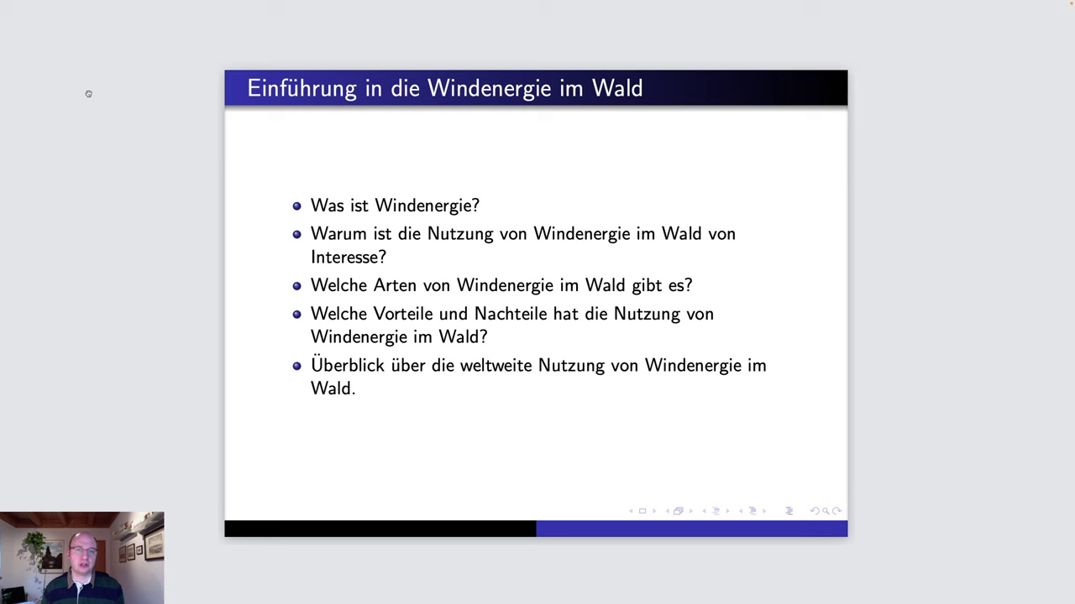
key("ctrl+Right")
key("ctrl+Right")
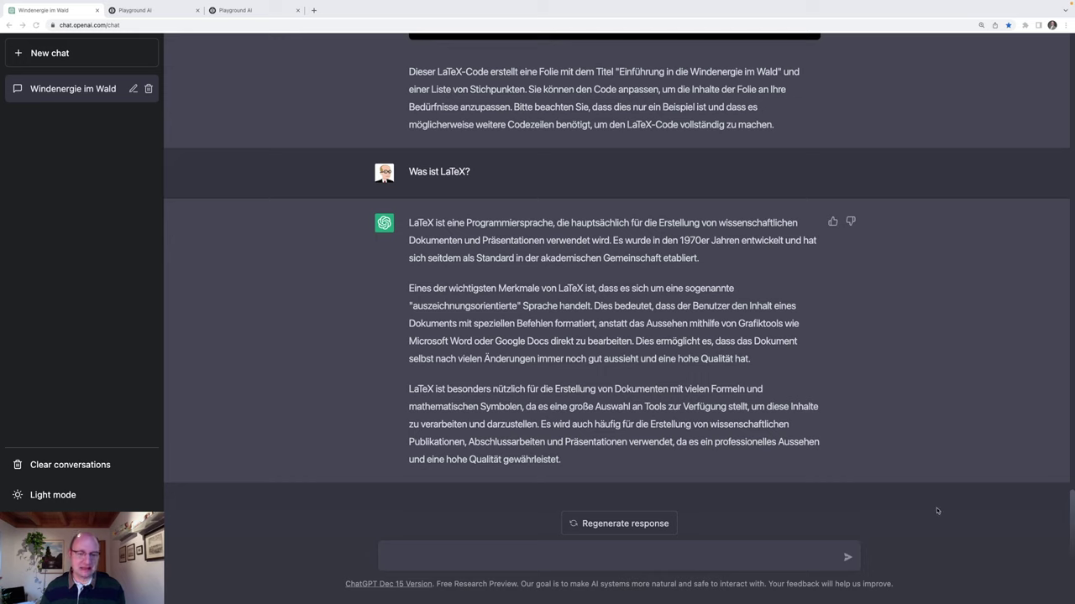
- Send the 2002–2022 installed wind capacity figures to ChatGPT for a pgfplots line chart
left_click(538, 550)
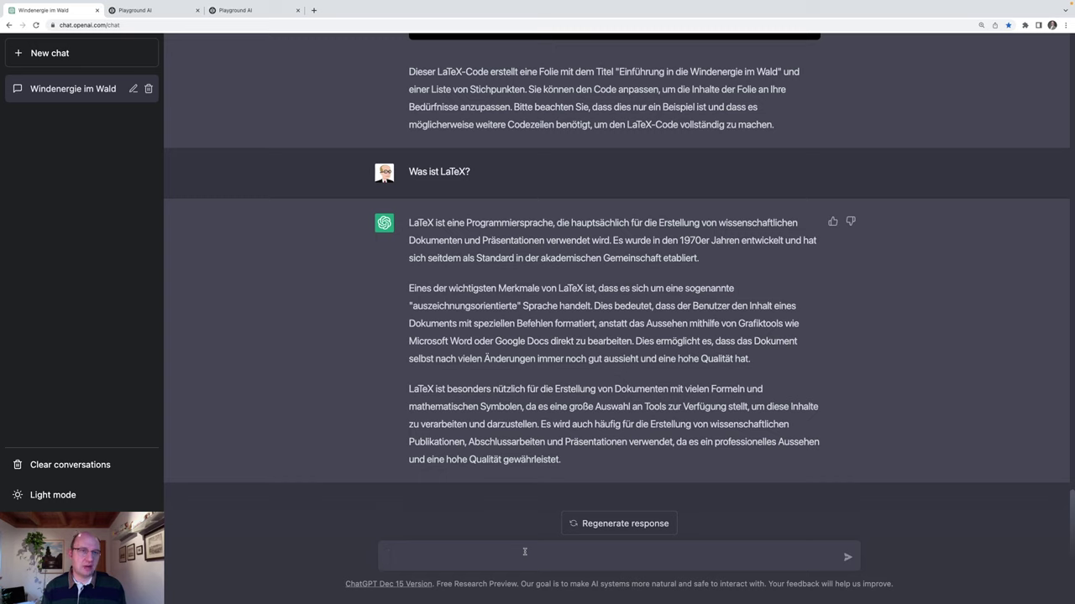
key("ctrl+v")
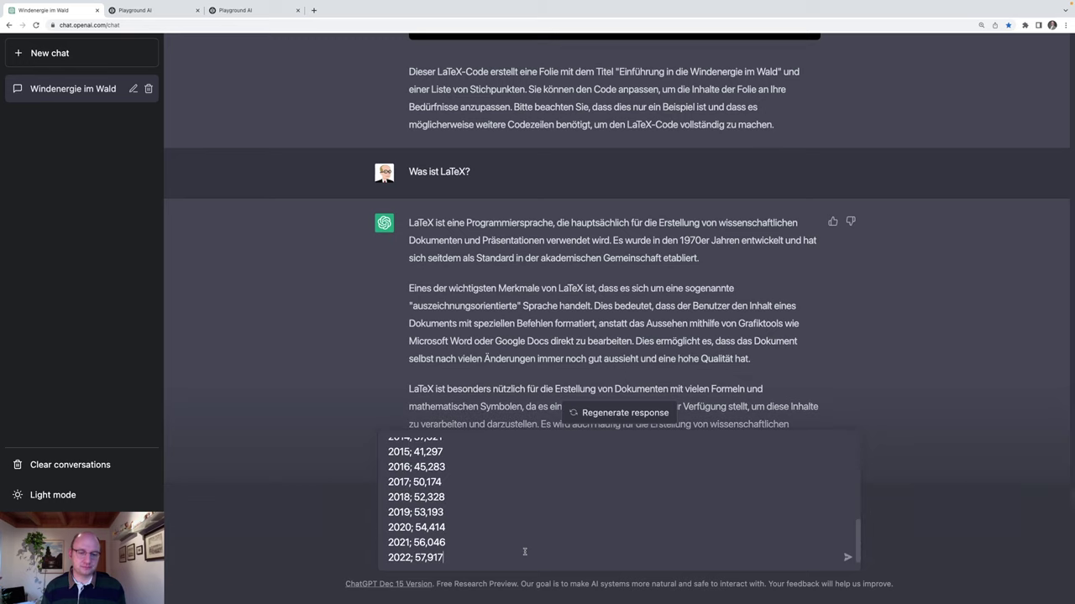
key("Return")
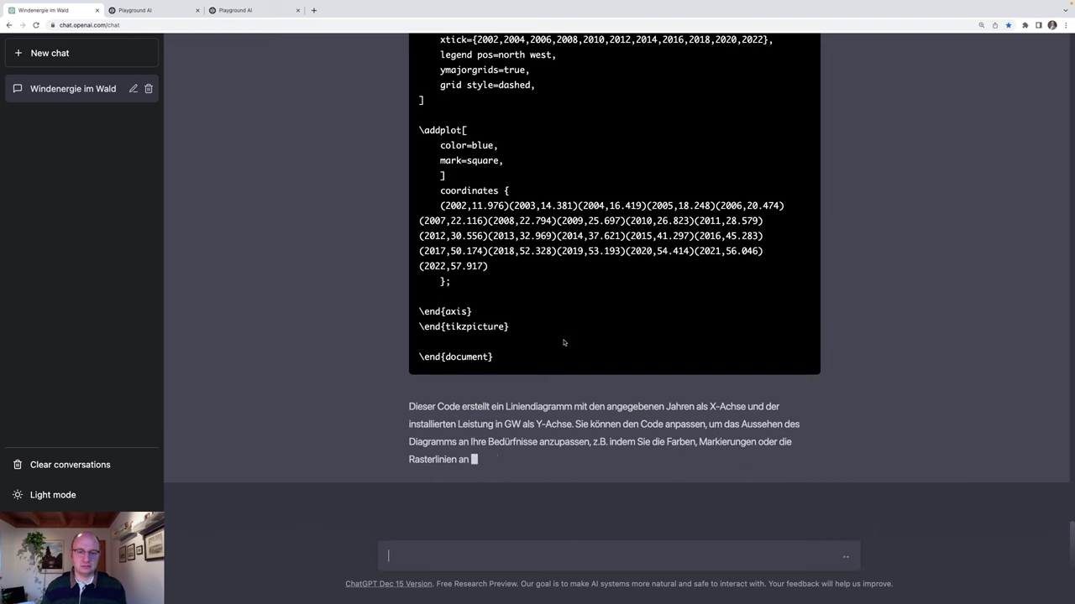
- Copy the generated pgfplots line-chart code for use in TeXShop
scroll(563, 343, "up", 5)
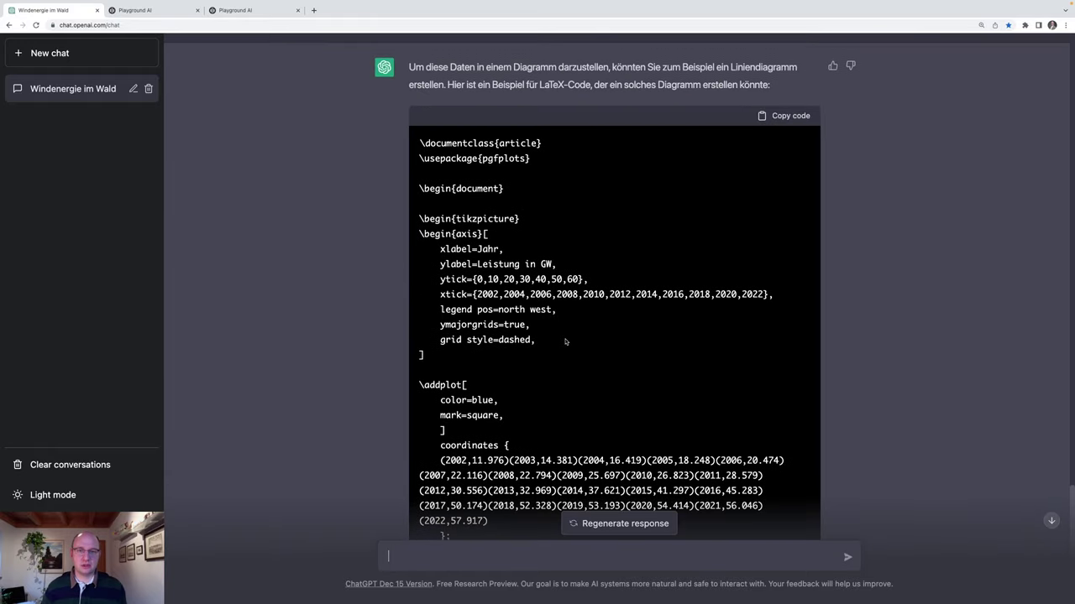
left_click(790, 116)
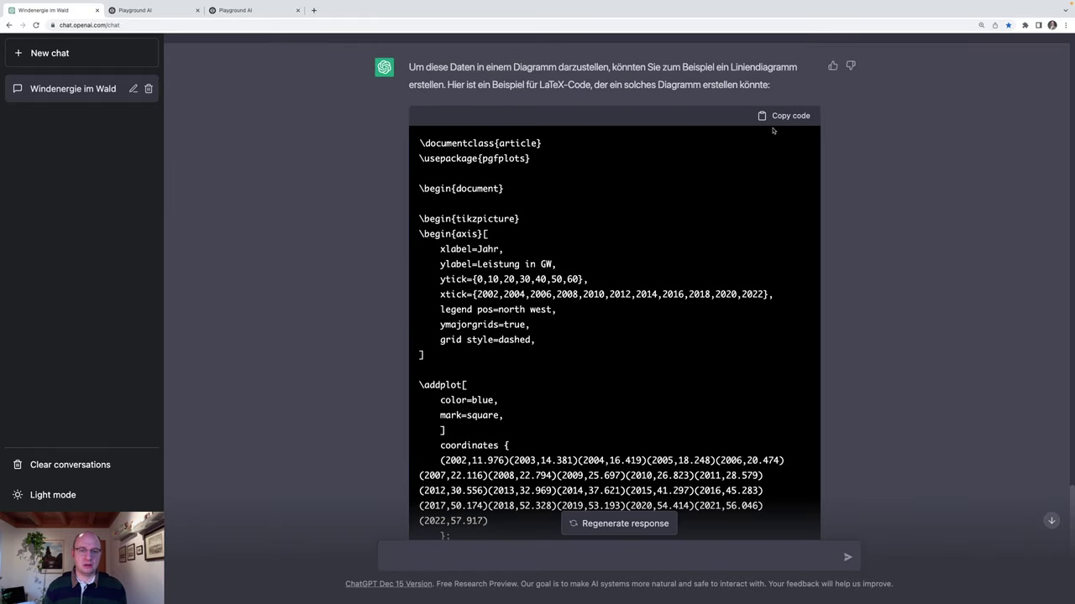
key("super+Tab")
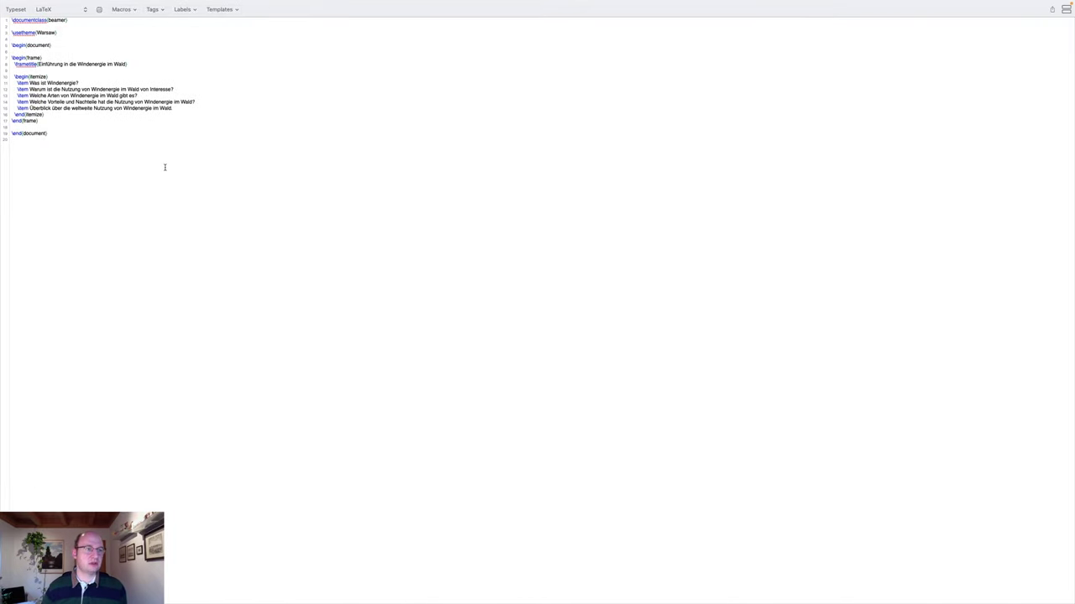
- Replace the Warsaw slide's itemize bullet list with the pasted pgfplots chart code
mouse_move(11, 127)
left_mouse_down()
mouse_move(18, 102)
mouse_move(2, 66)
left_mouse_up()
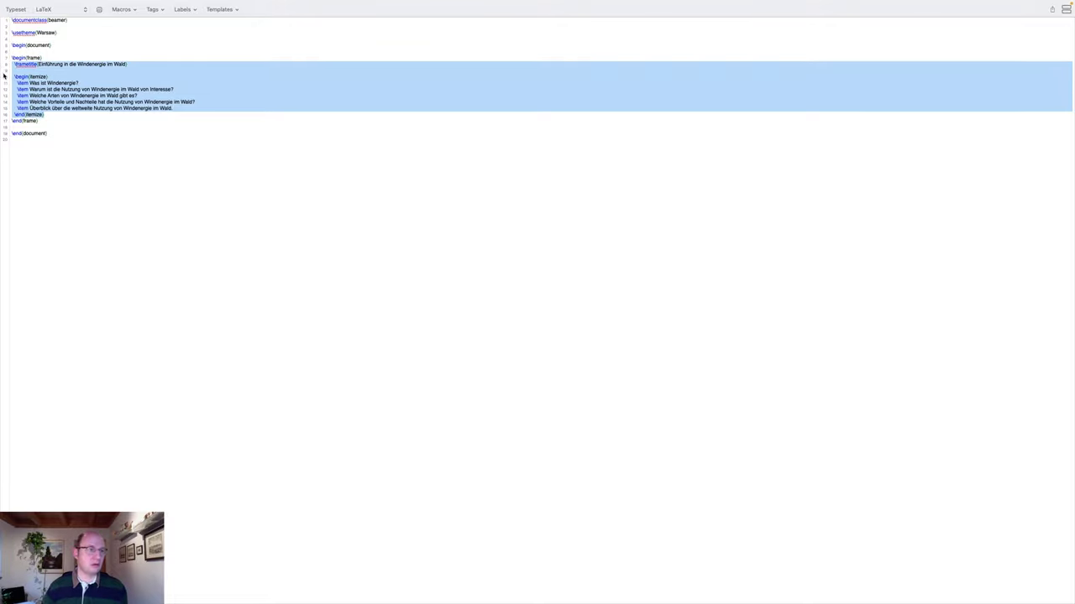
left_click(54, 117)
left_click_drag(54, 118, 3, 76)
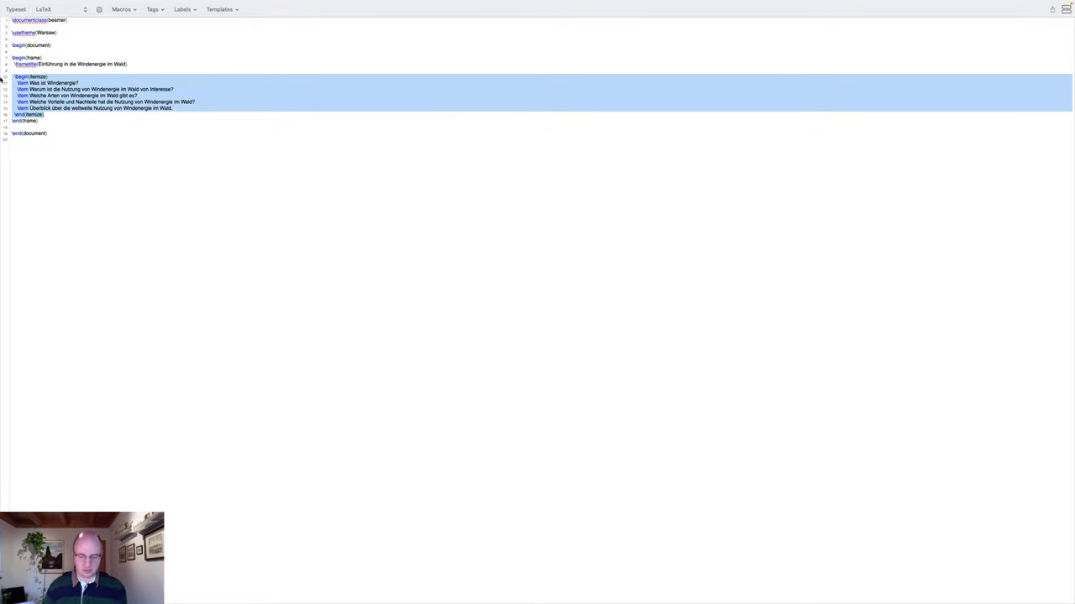
key("ctrl+v")
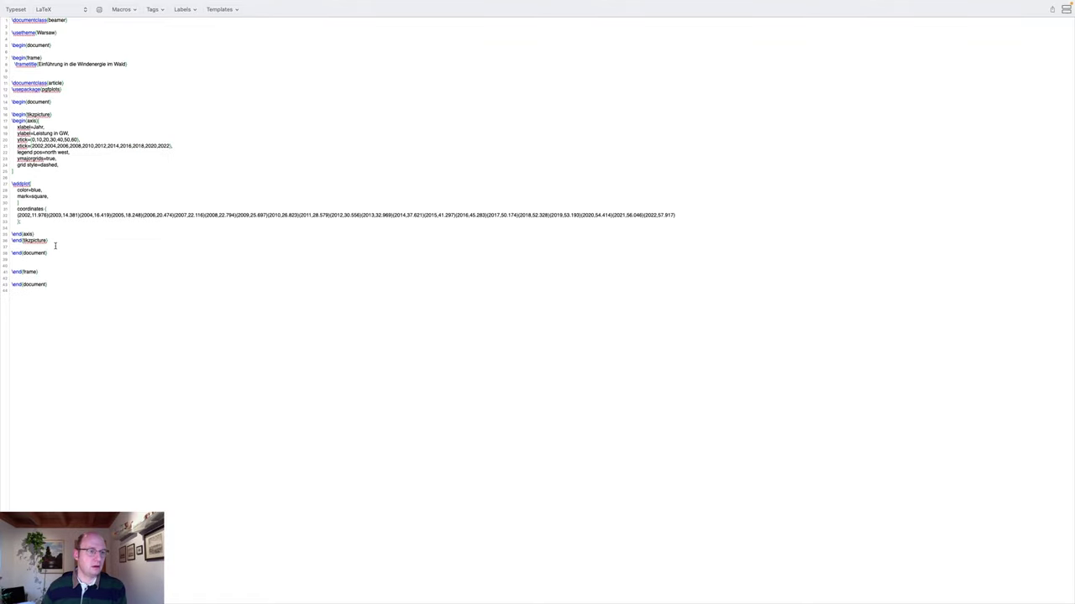
- Remove the duplicate document lines, move \usepackage{pgfplots} into the preamble, and typeset the slide
left_click_drag(52, 252, 26, 247)
key("BackSpace")
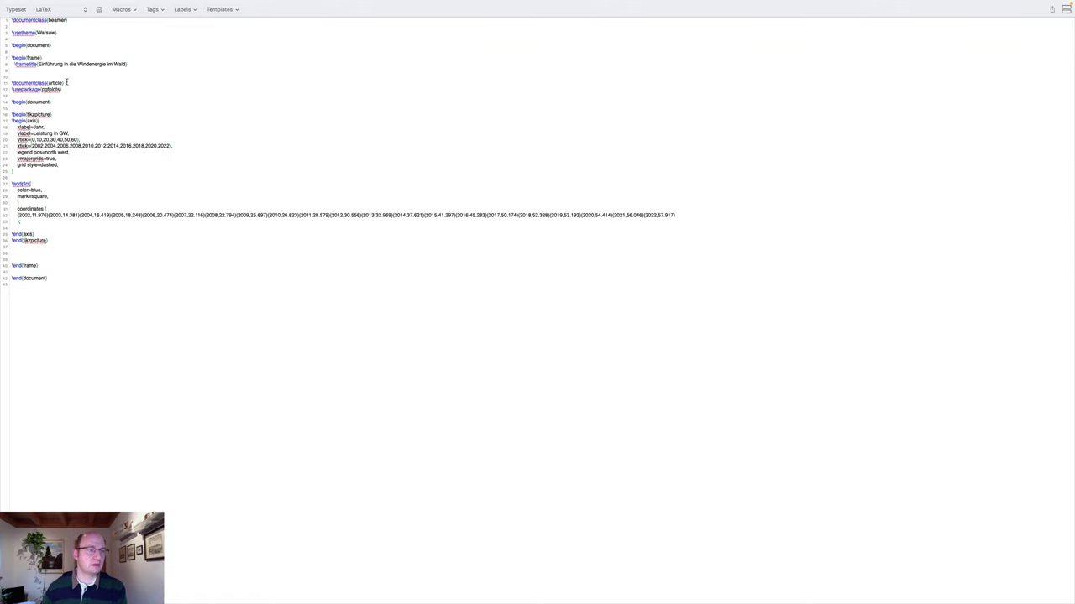
left_click_drag(68, 83, 10, 83)
key("BackSpace")
left_click_drag(74, 93, 4, 87)
key("BackSpace")
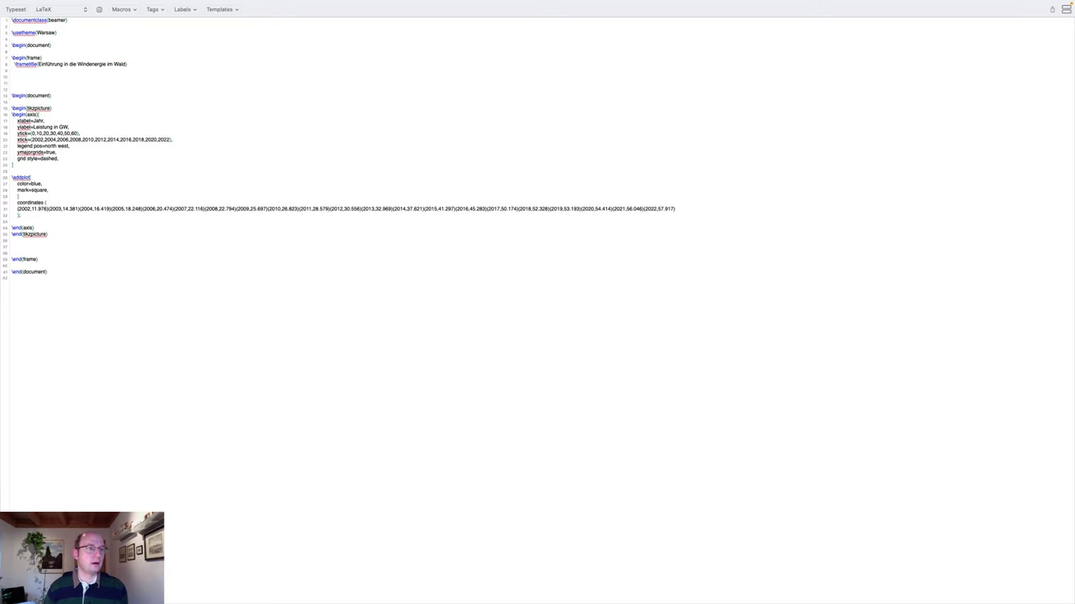
key("ctrl+v")
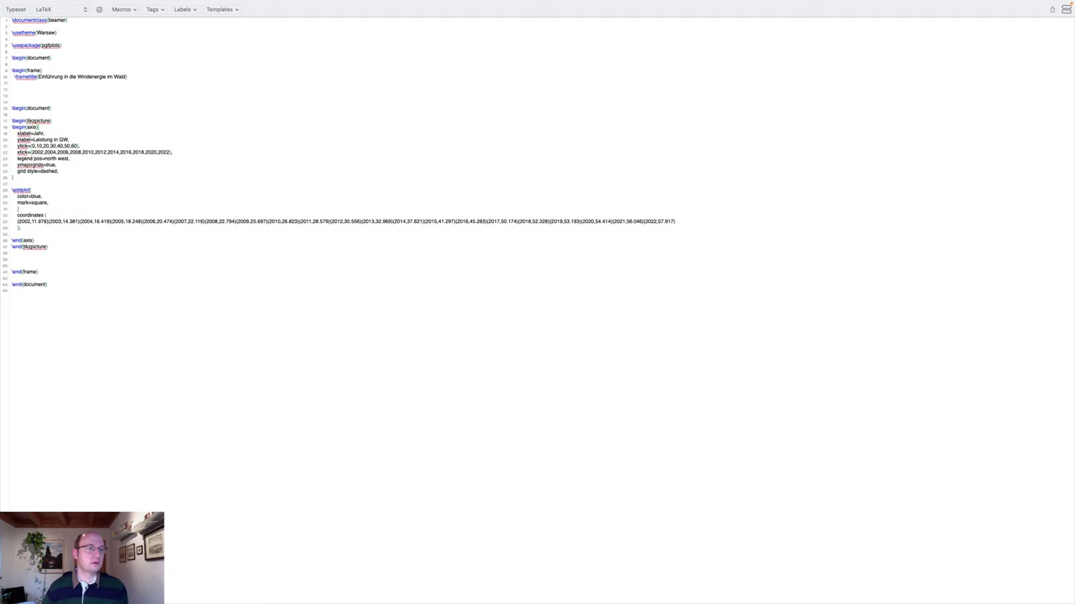
left_click_drag(59, 110, 12, 87)
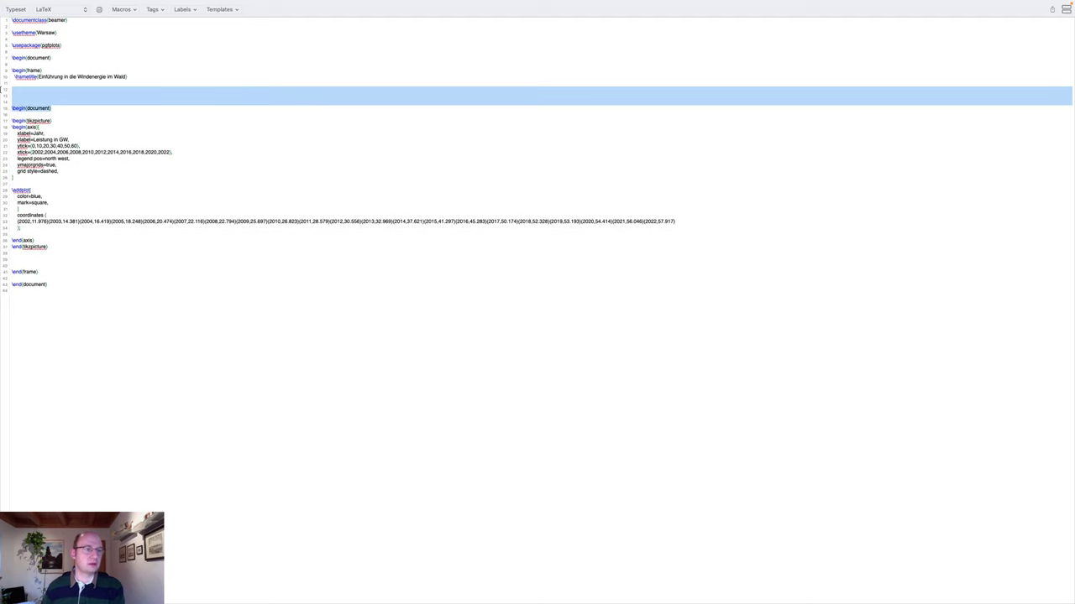
key("BackSpace")
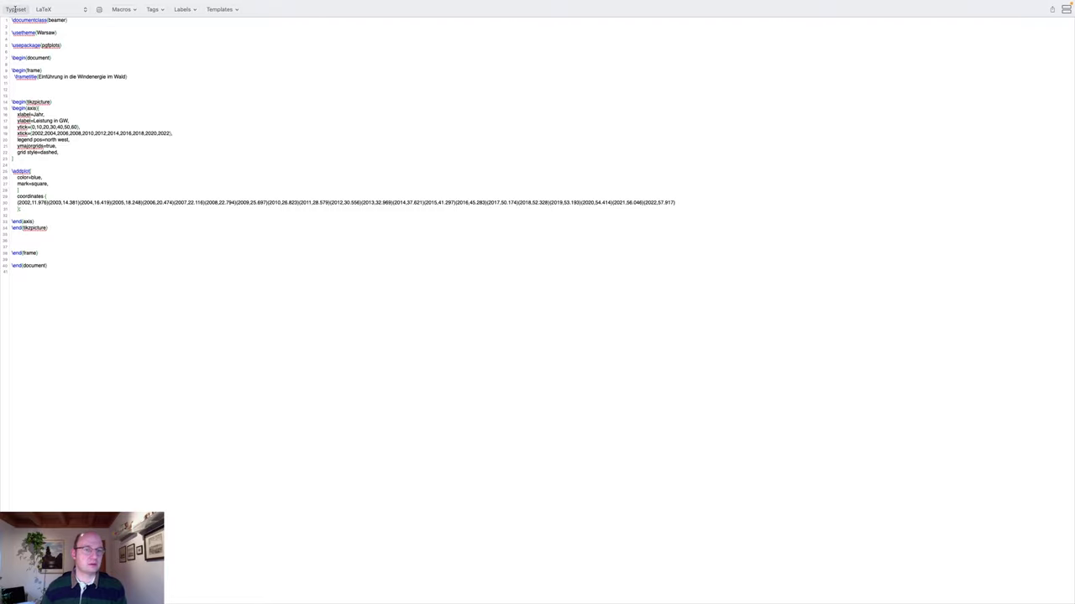
left_click(16, 9)
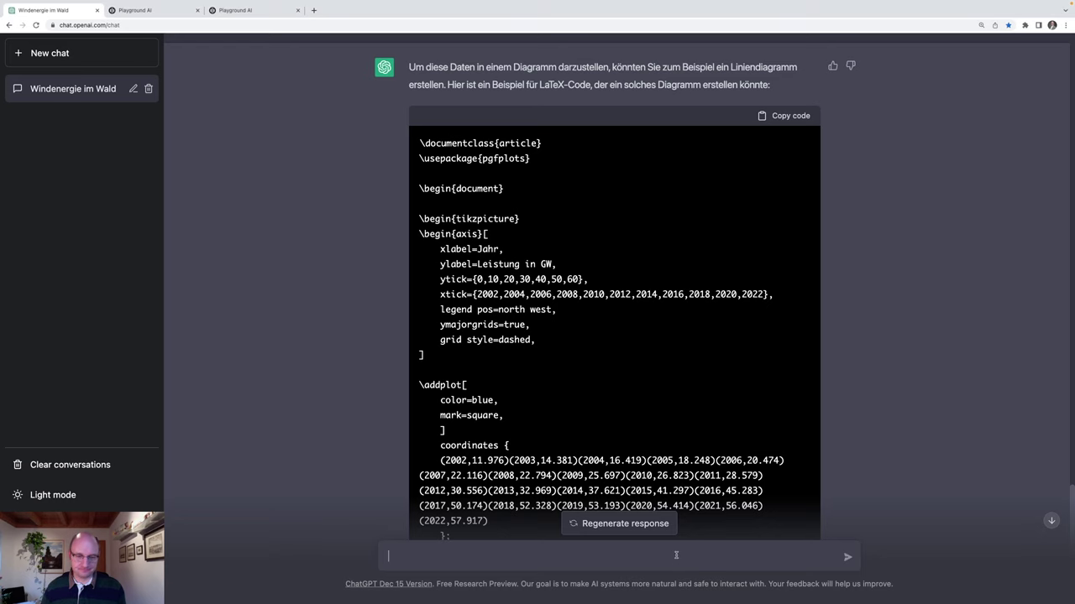
- Ask ChatGPT 'Wie erstelle ich das Diagramm in Excel?'
type("Wie erstelle ich das Diagramm in Excel?")
key("Return")
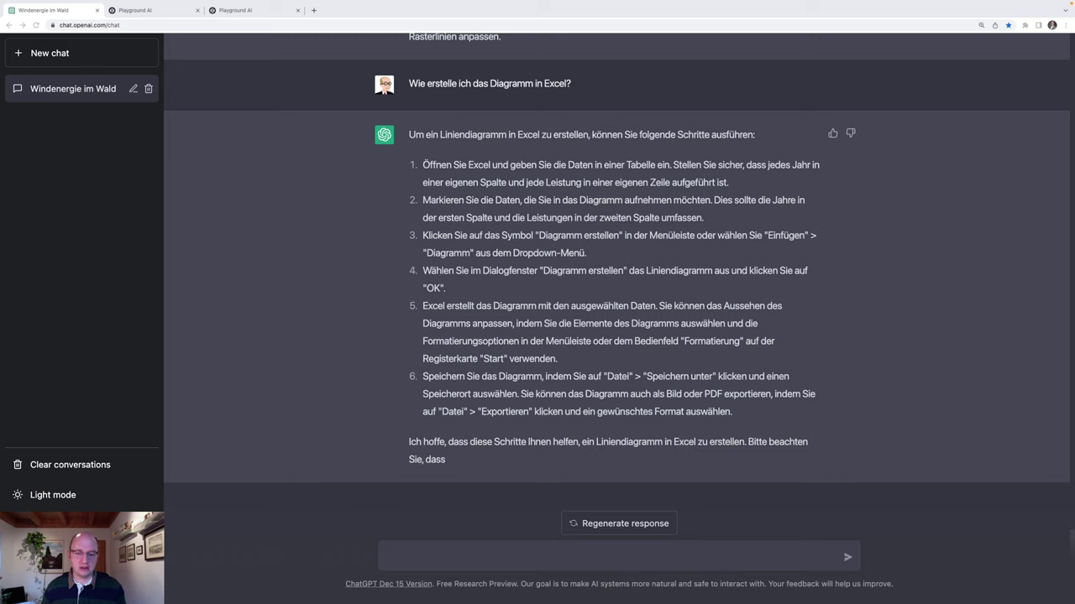
- Send the pasted prompt requesting matplotlib code for the wind-power chart
left_click(705, 558)
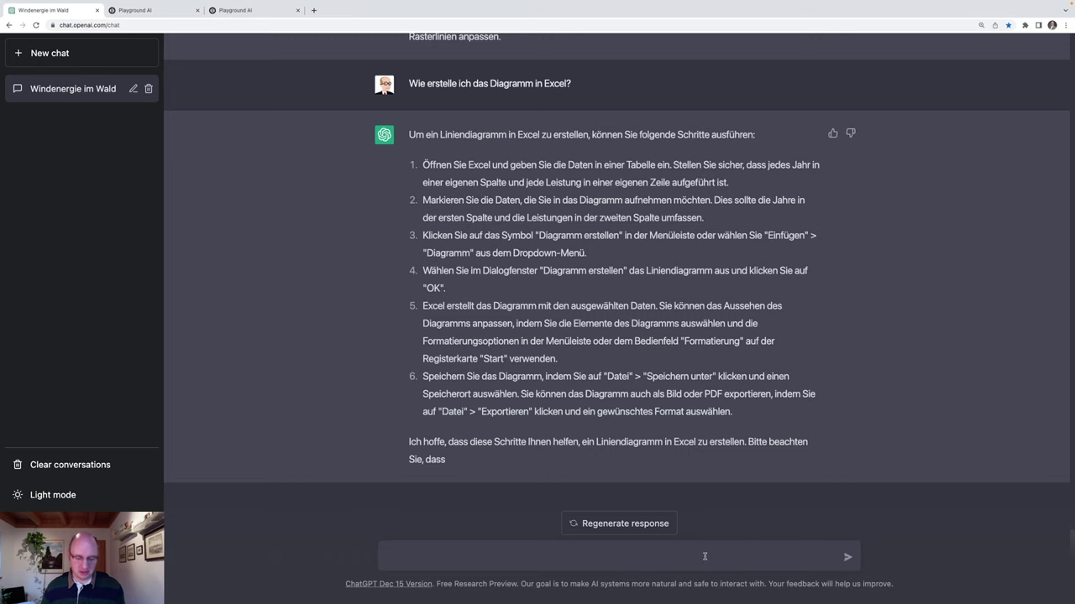
key("ctrl+v")
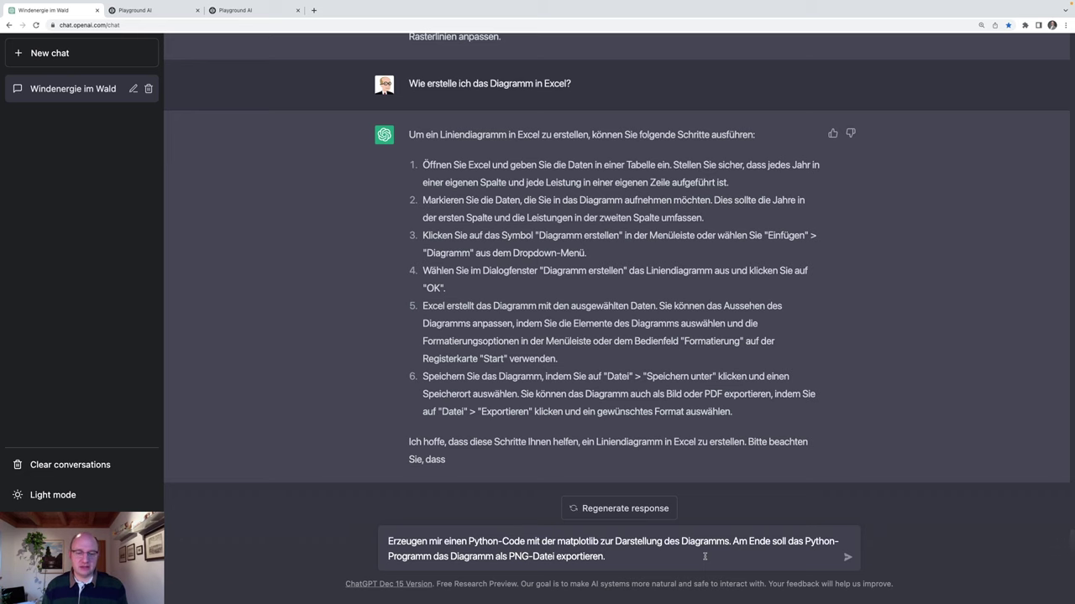
key("Return")
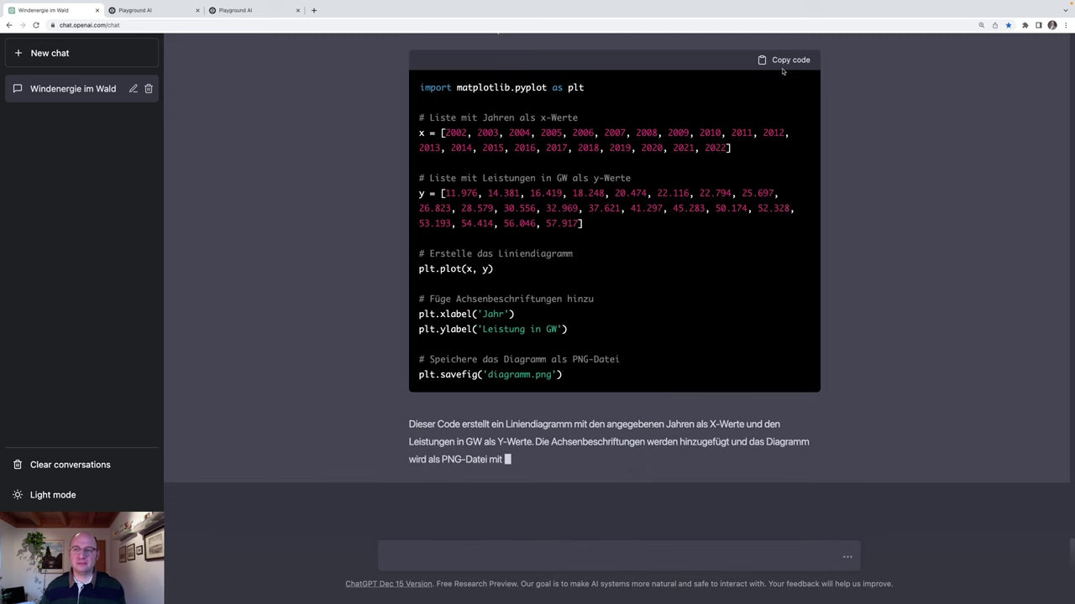
- Copy the generated Python code that saves diagramm.png and switch to Spyder
left_click(776, 62)
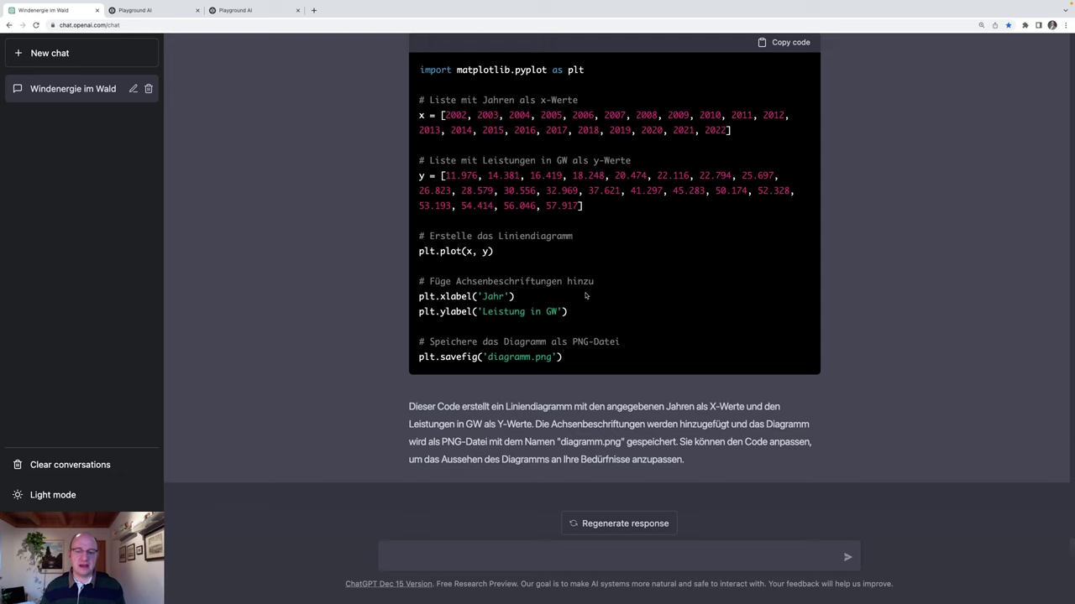
key("ctrl+Right")
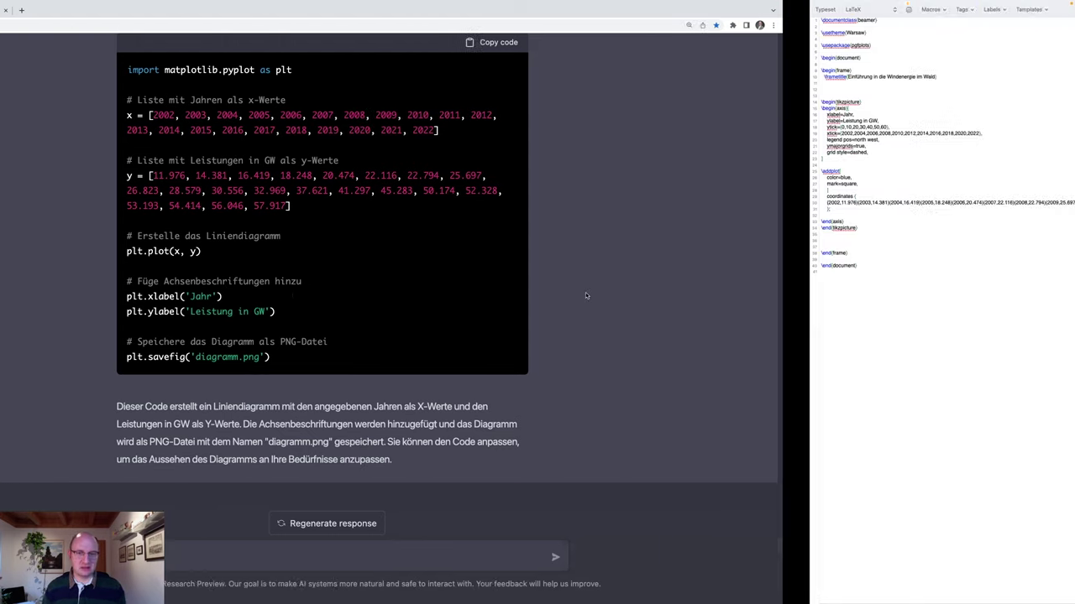
key("ctrl+Right")
key("ctrl+Right")
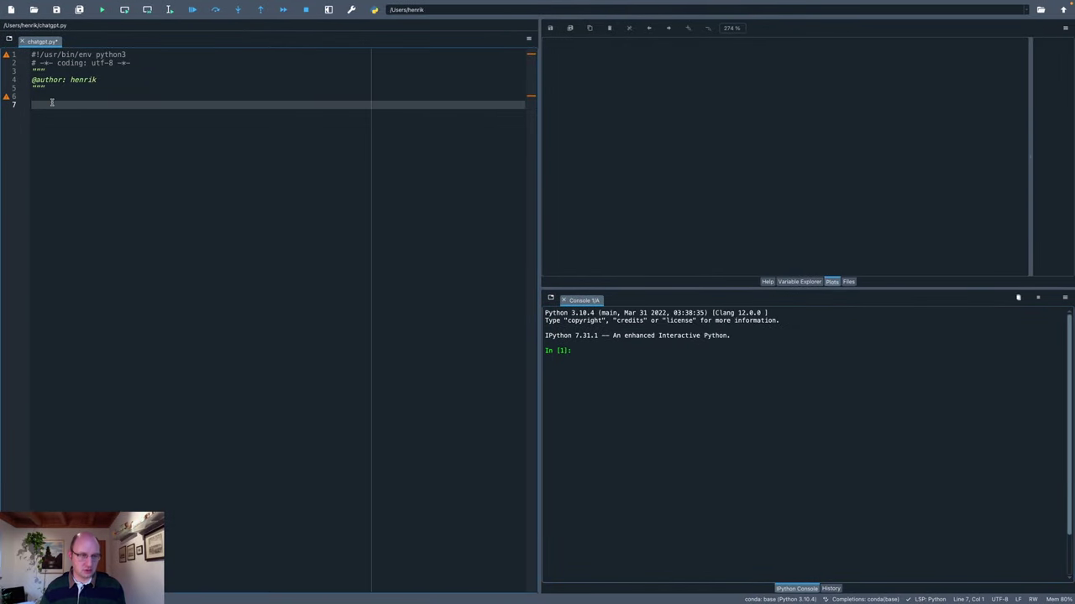
- Paste the matplotlib code into chatgpt.py and run it to plot Leistung in GW by Jahr
key("ctrl+v")
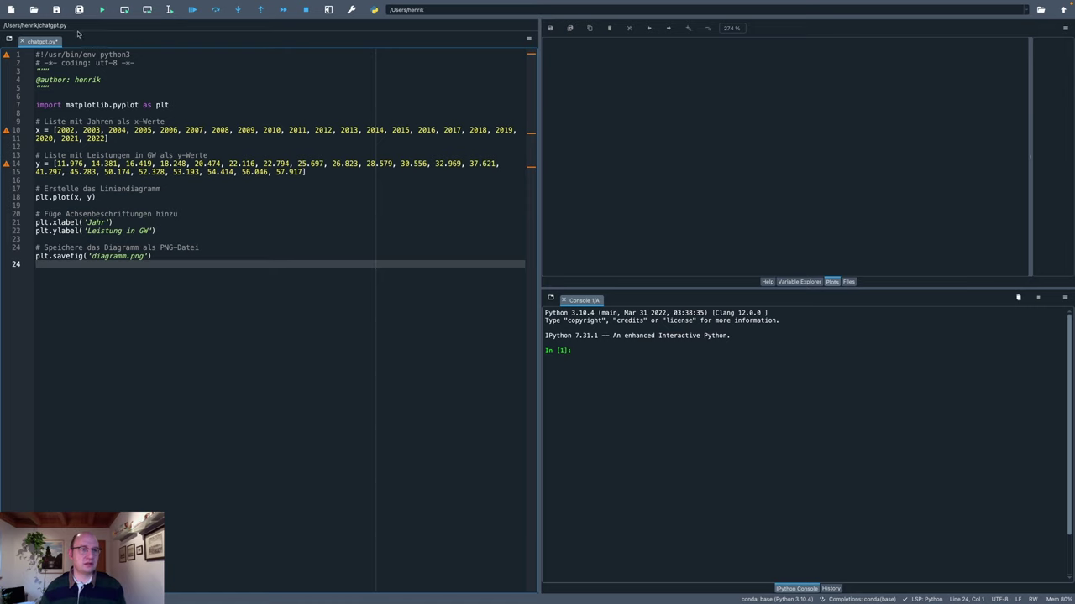
left_click(101, 9)
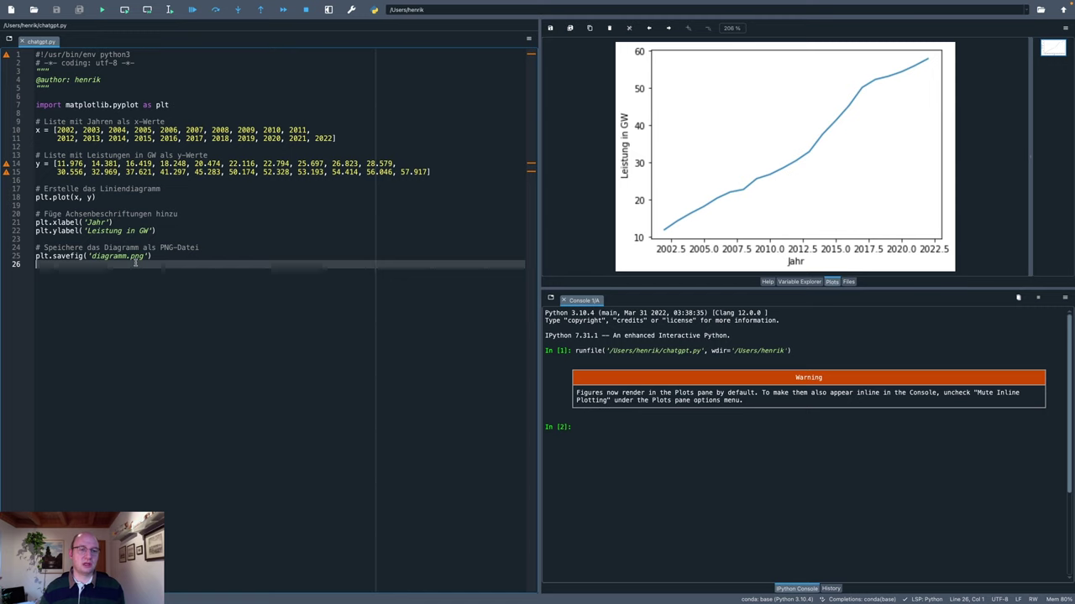
- Highlight the savefig line exporting diagramm.png, then return to the ChatGPT conversation
left_click_drag(152, 256, 76, 256)
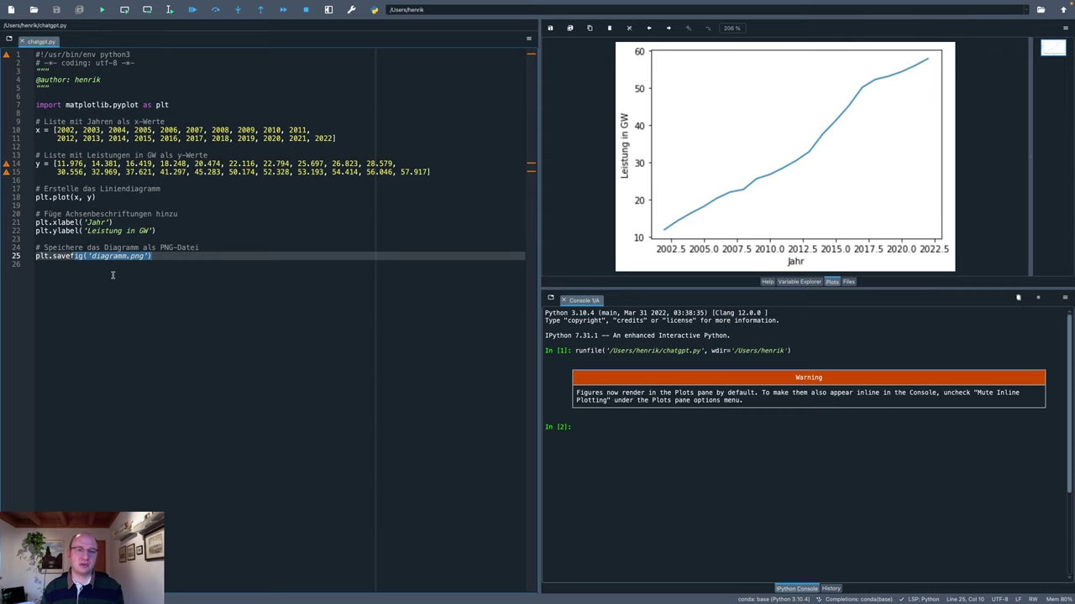
key("ctrl+Left")
key("ctrl+Left")
key("ctrl+Left")
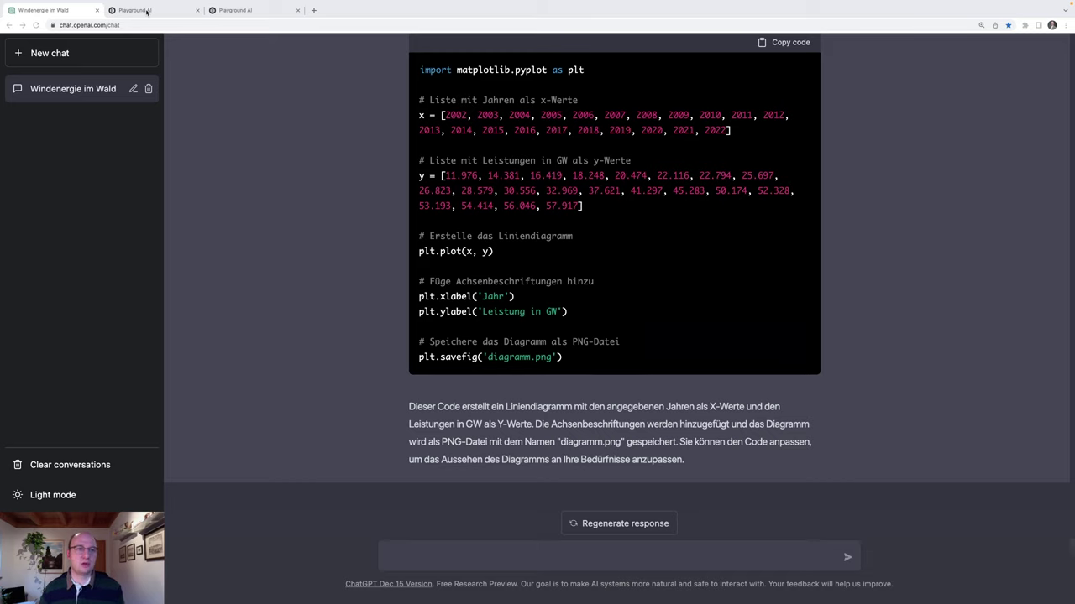
- Switch to the Playground AI tab holding the prompt 'A wind turbine in a forest'
left_click(147, 12)
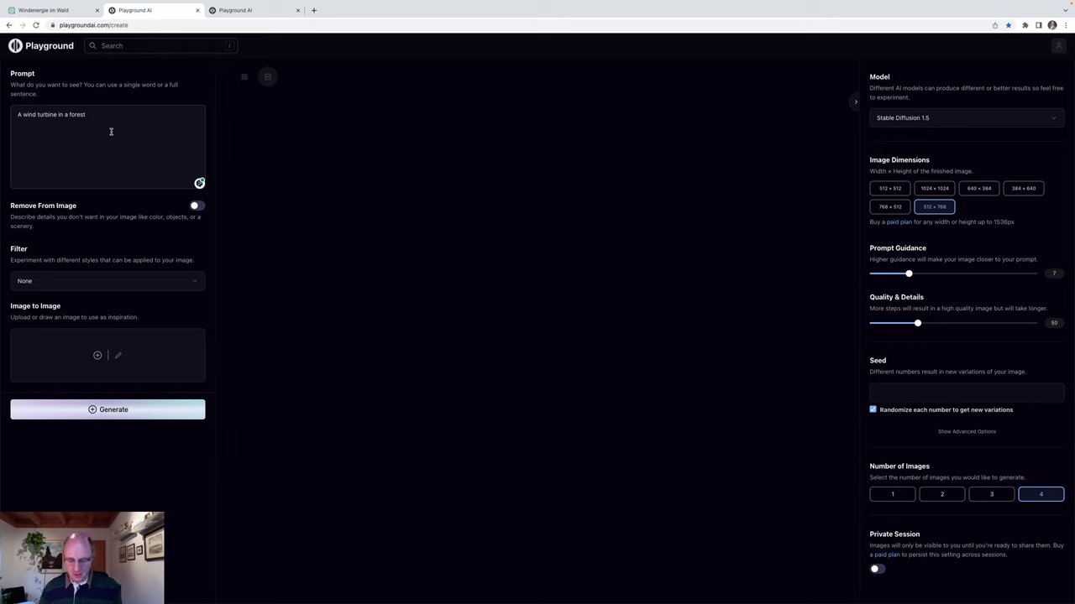
- Generate wind-turbine-in-forest images at landscape 768×512, then open the other Playground AI session
key("ctrl+plus")
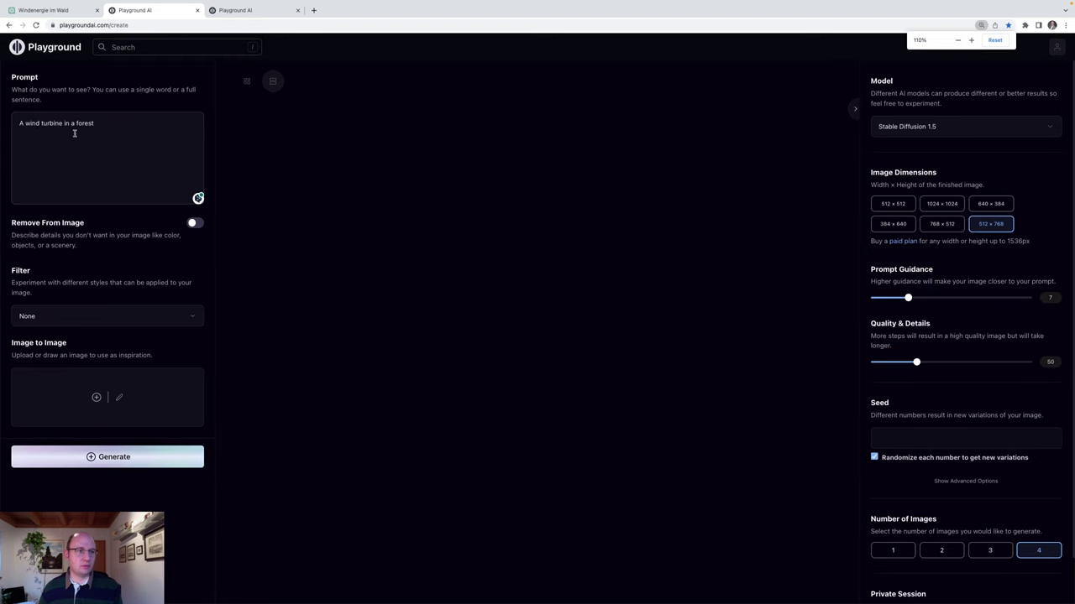
key("ctrl+plus")
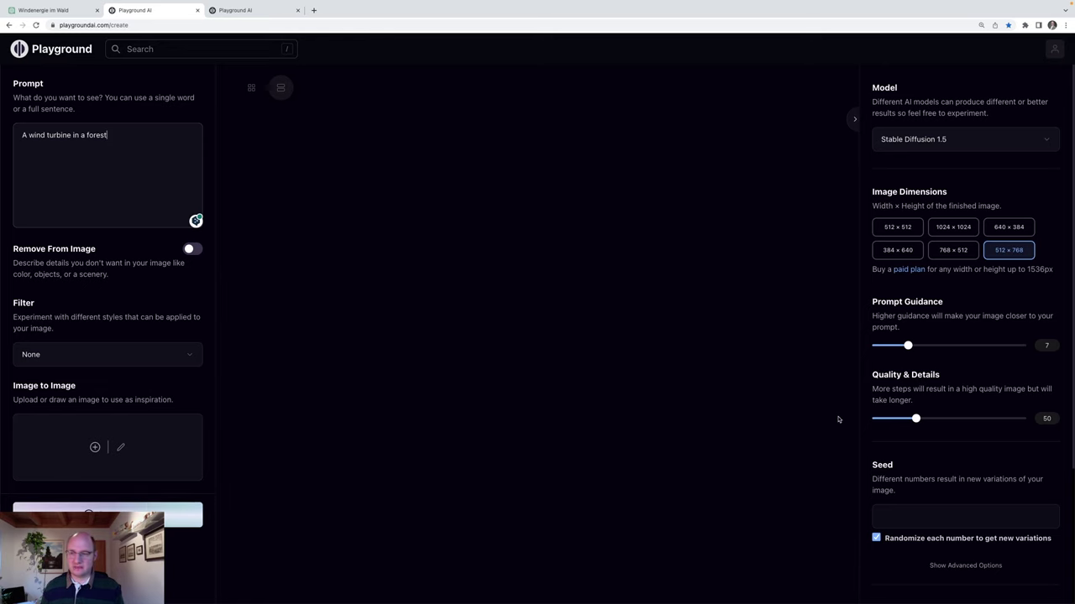
scroll(1012, 430, "down", 3)
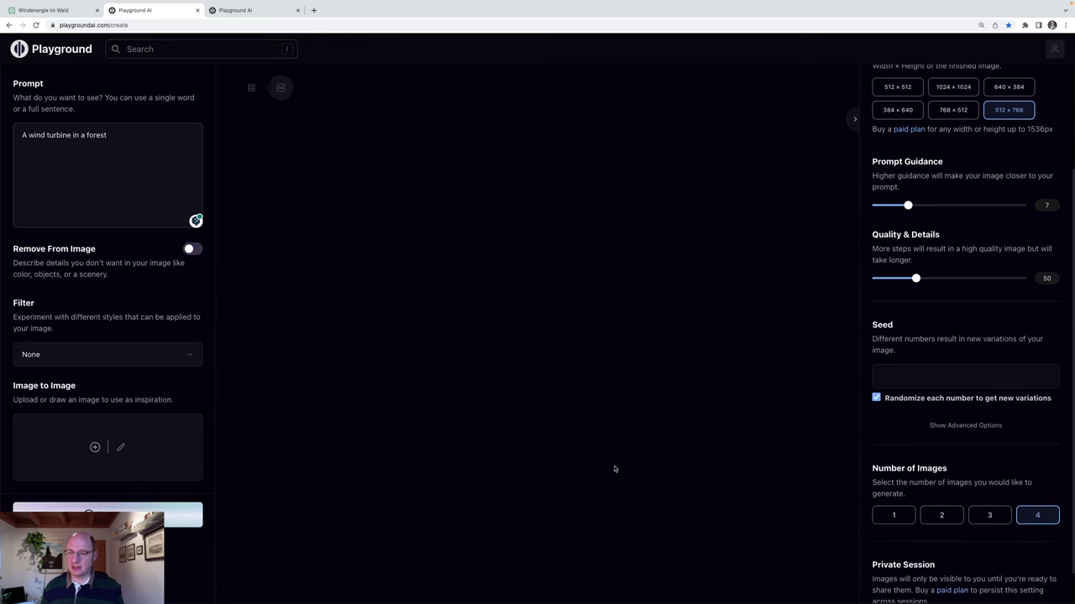
left_click(118, 514)
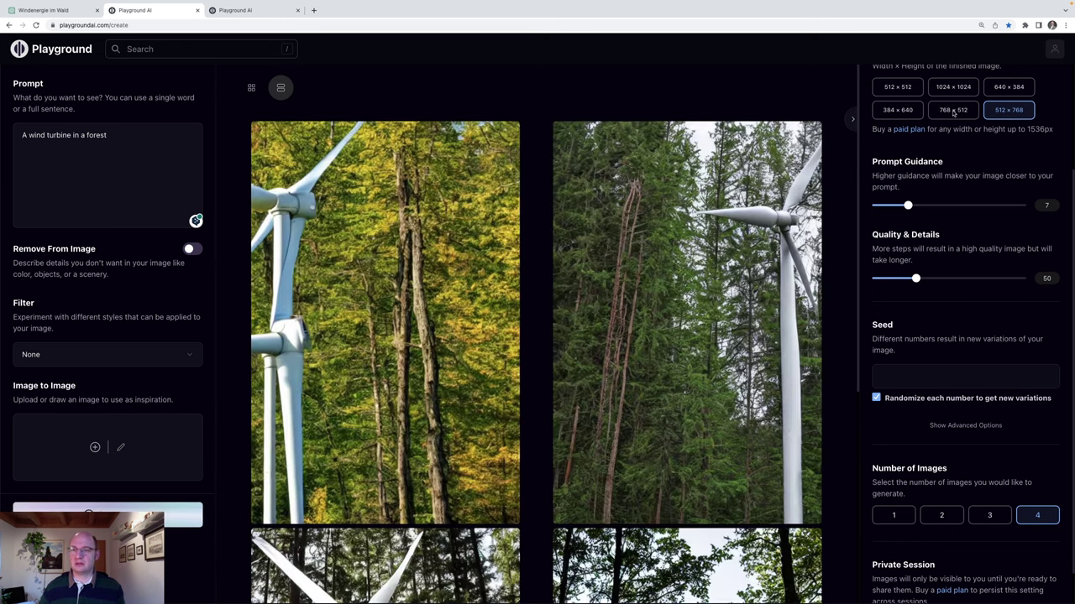
left_click(953, 109)
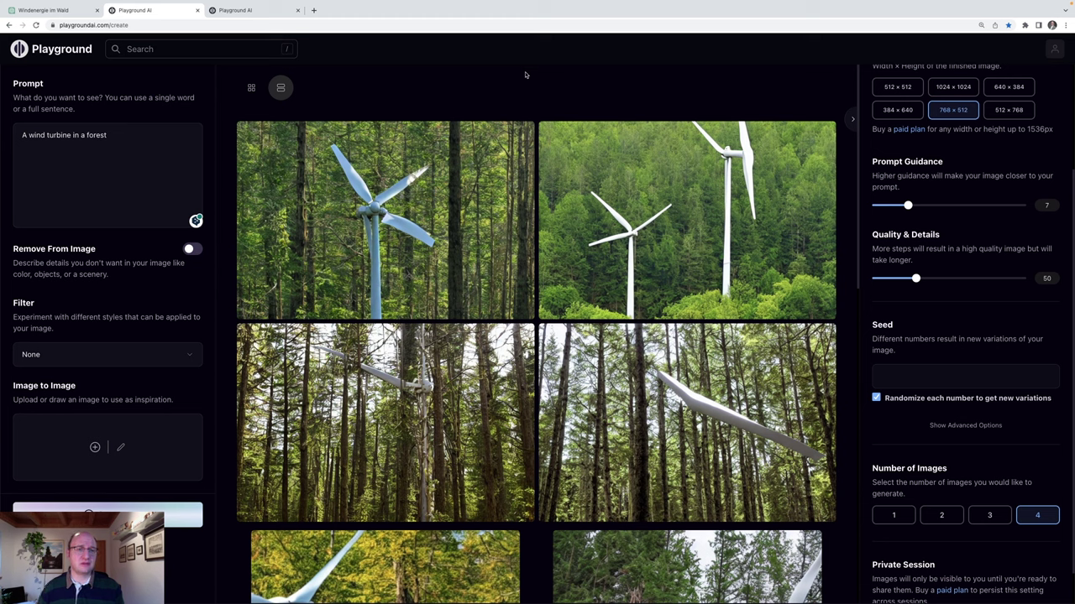
left_click(238, 12)
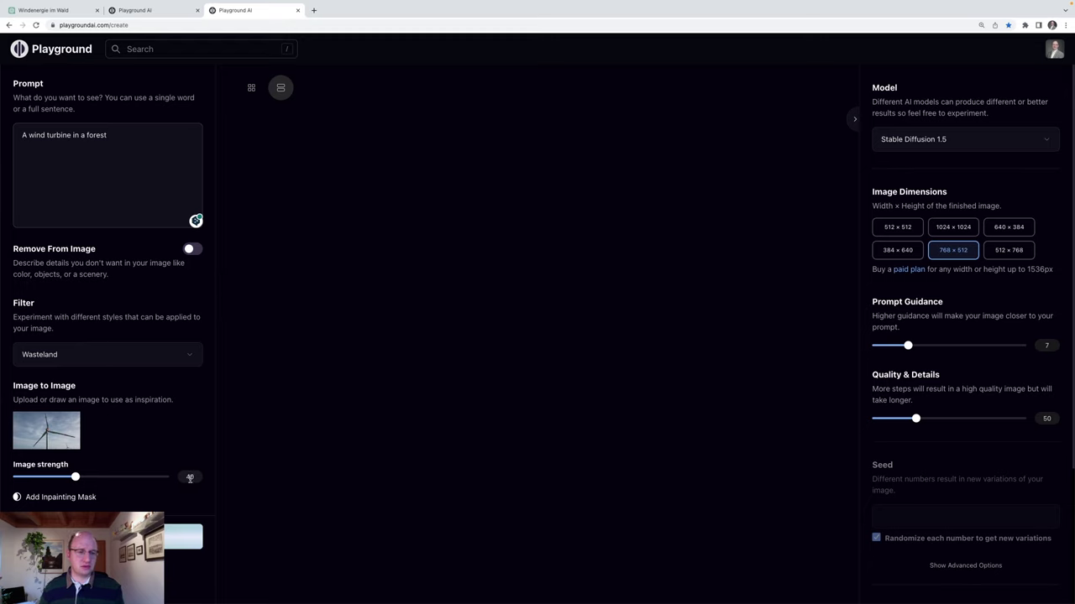
- Change the filter from Wasteland to None and generate four image-to-image results at strength 40
left_click(108, 135)
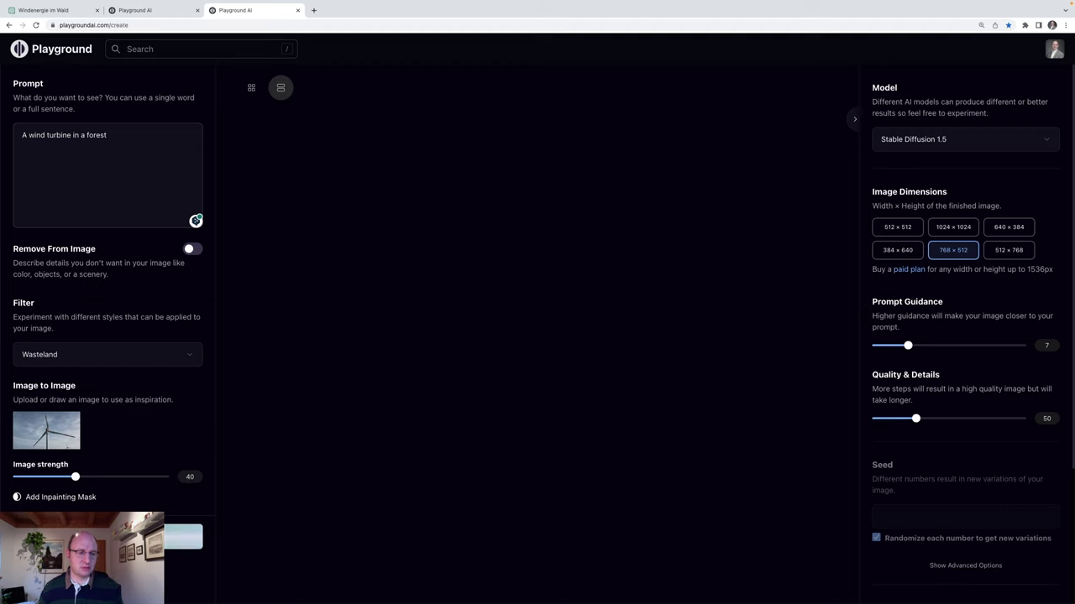
left_click(108, 354)
left_click(248, 239)
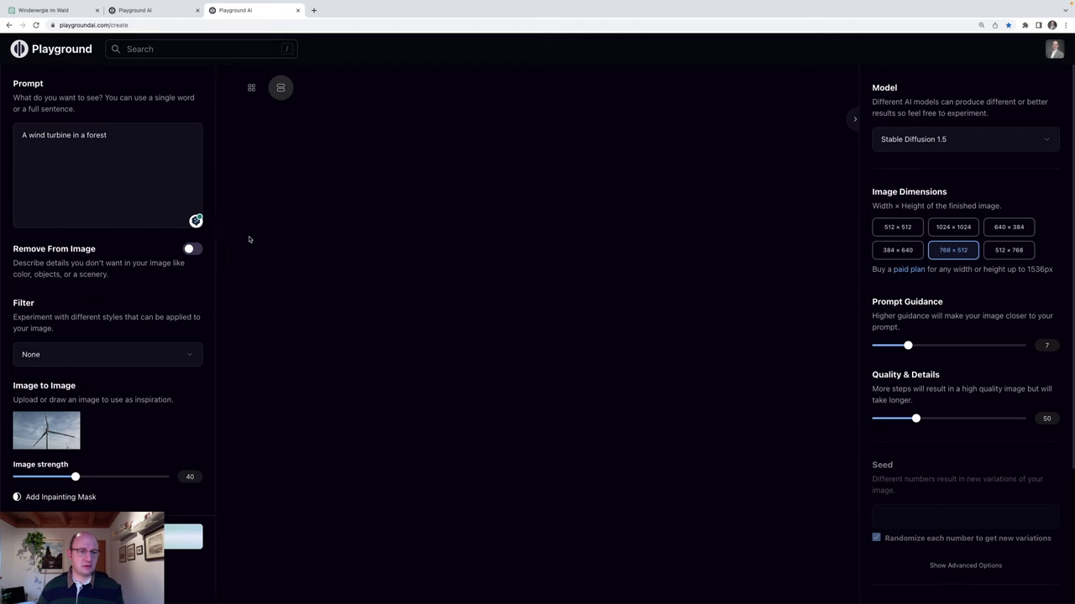
left_click(183, 536)
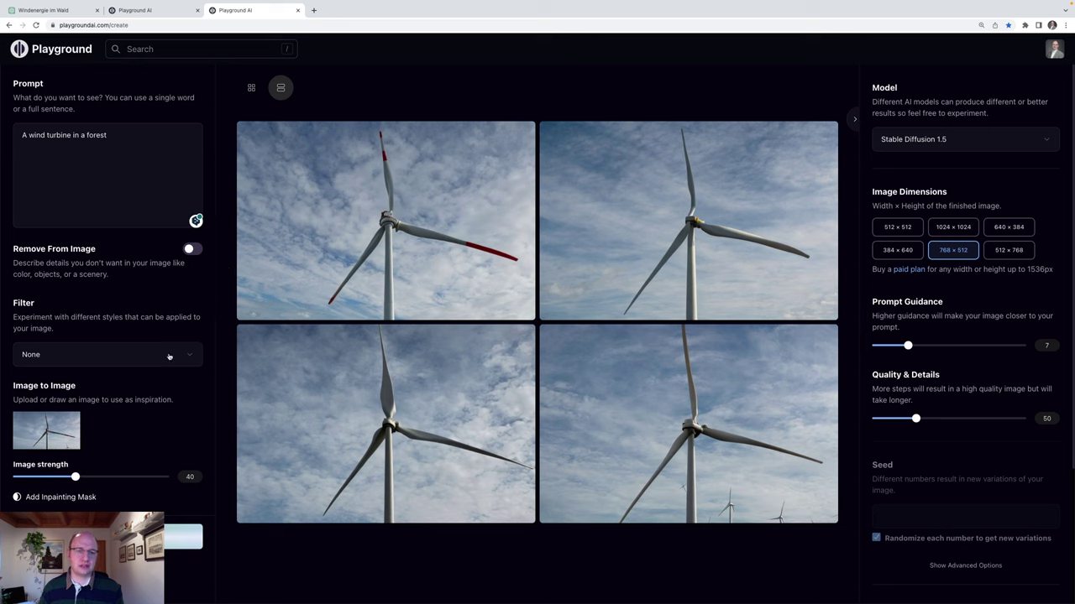
- Lower the image strength to about 30 and generate a new batch
left_click_drag(76, 478, 66, 478)
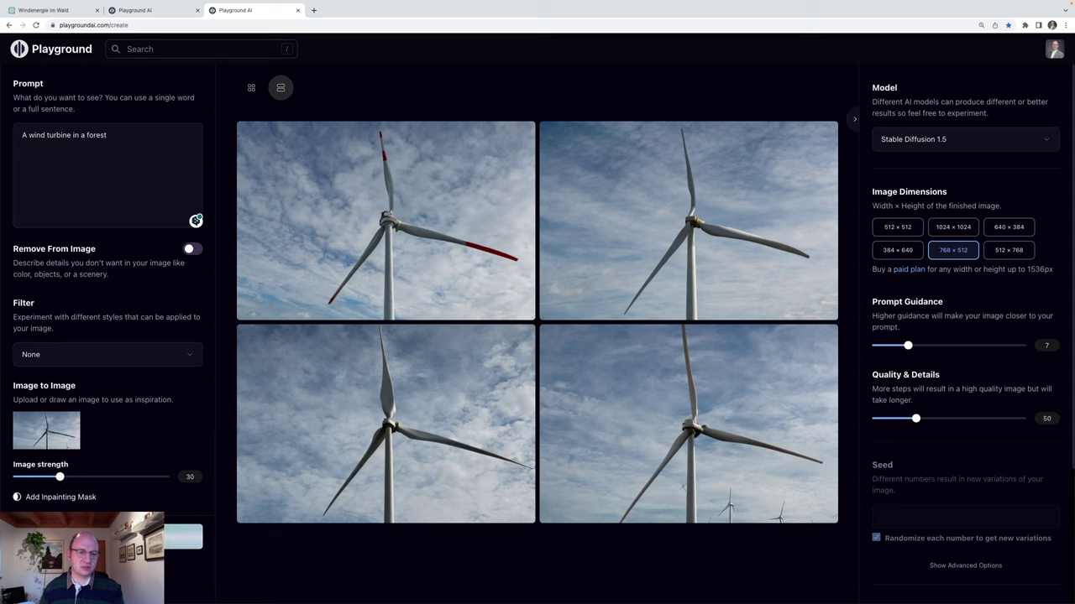
mouse_move(46, 430)
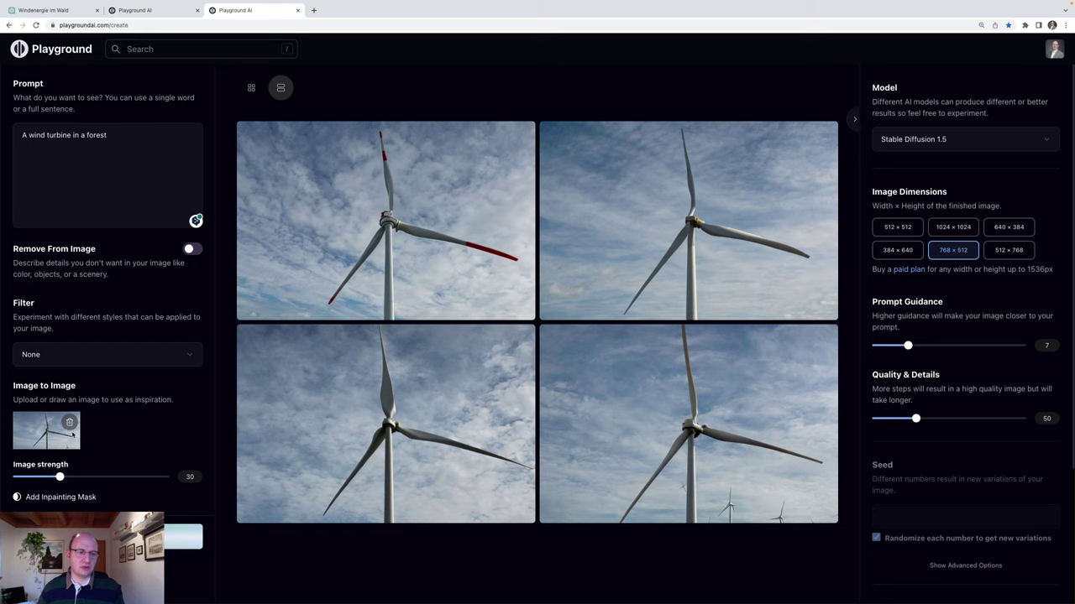
left_click(185, 538)
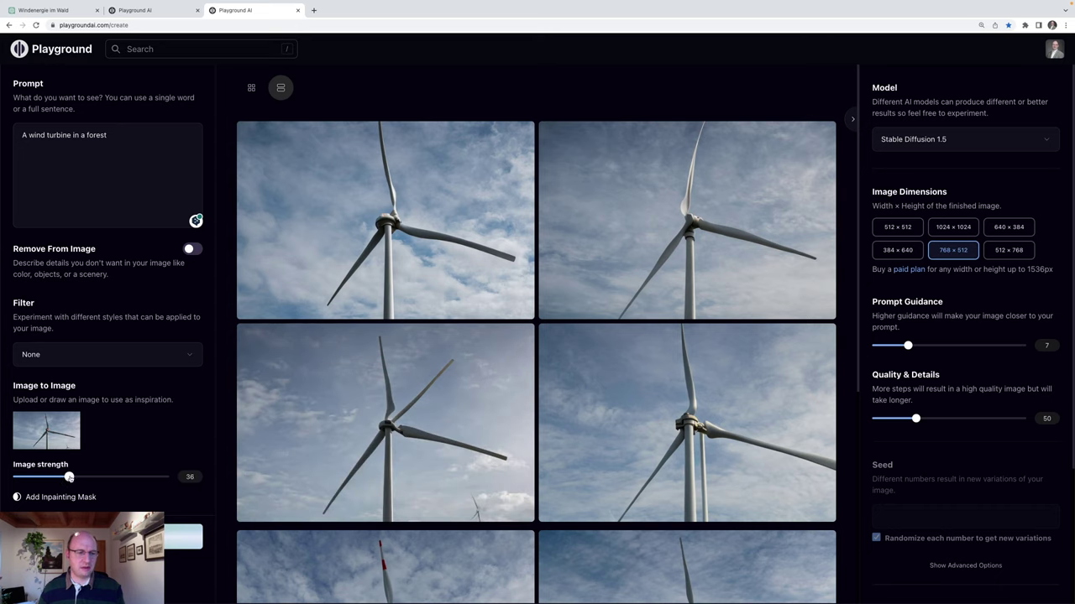
- Append ', some green trees' to the prompt and generate two new batches
left_click(124, 137)
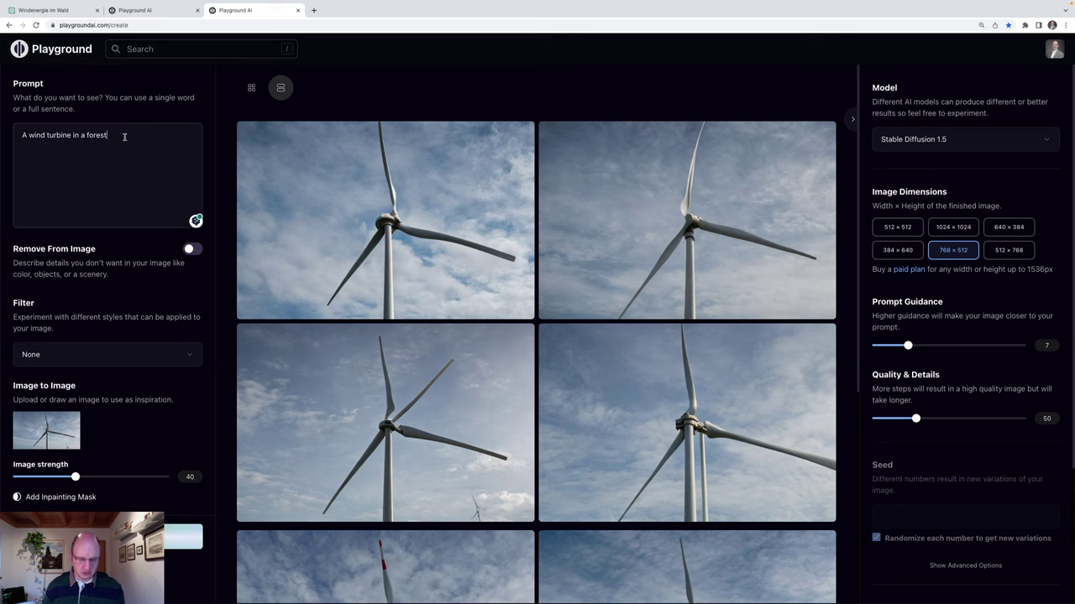
type(", some green trees")
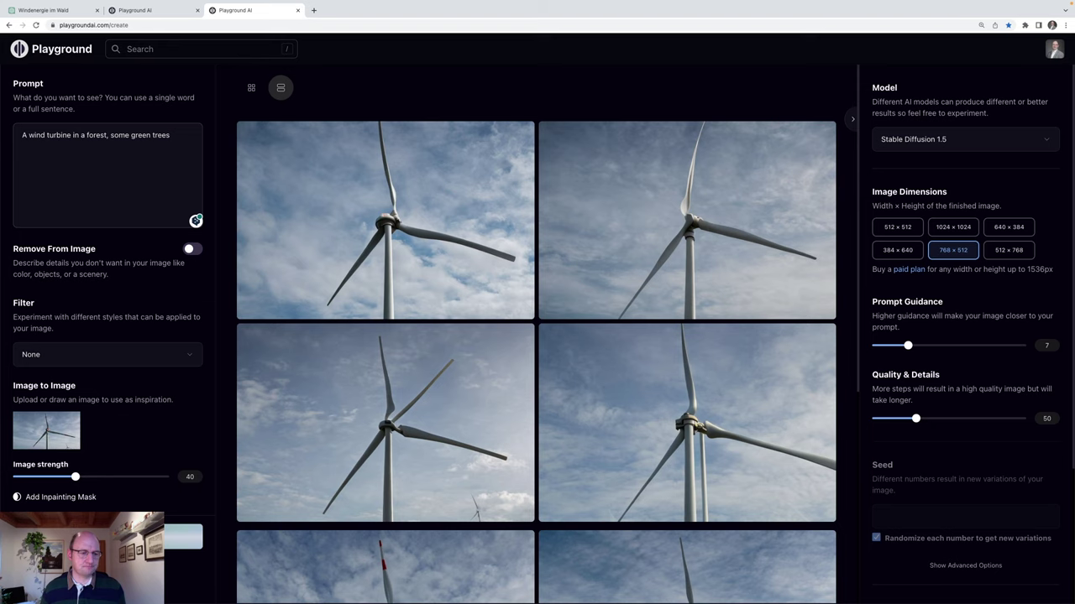
left_click(183, 537)
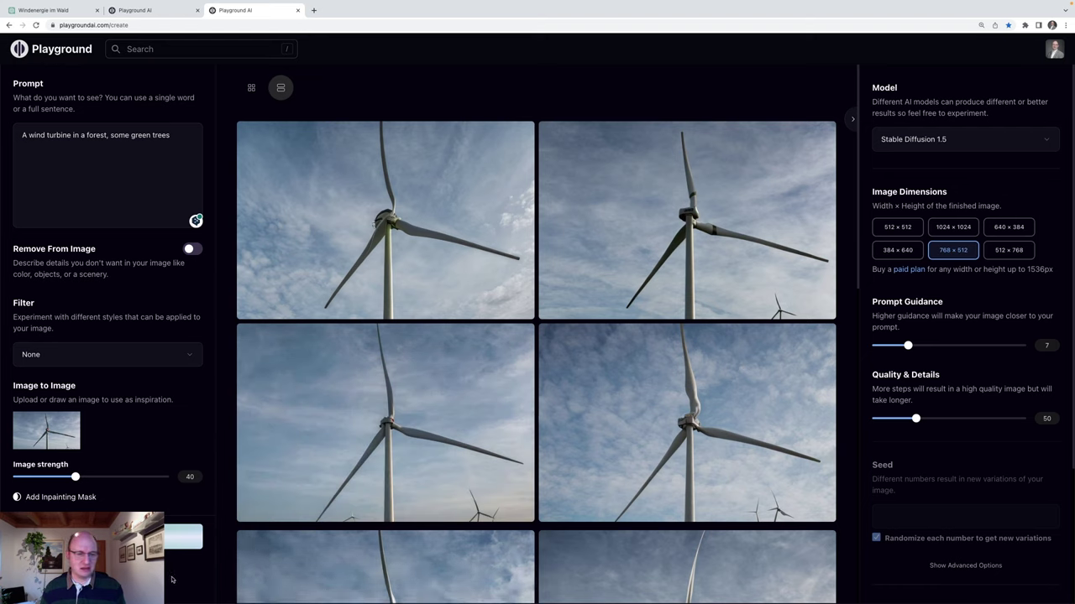
mouse_move(46, 431)
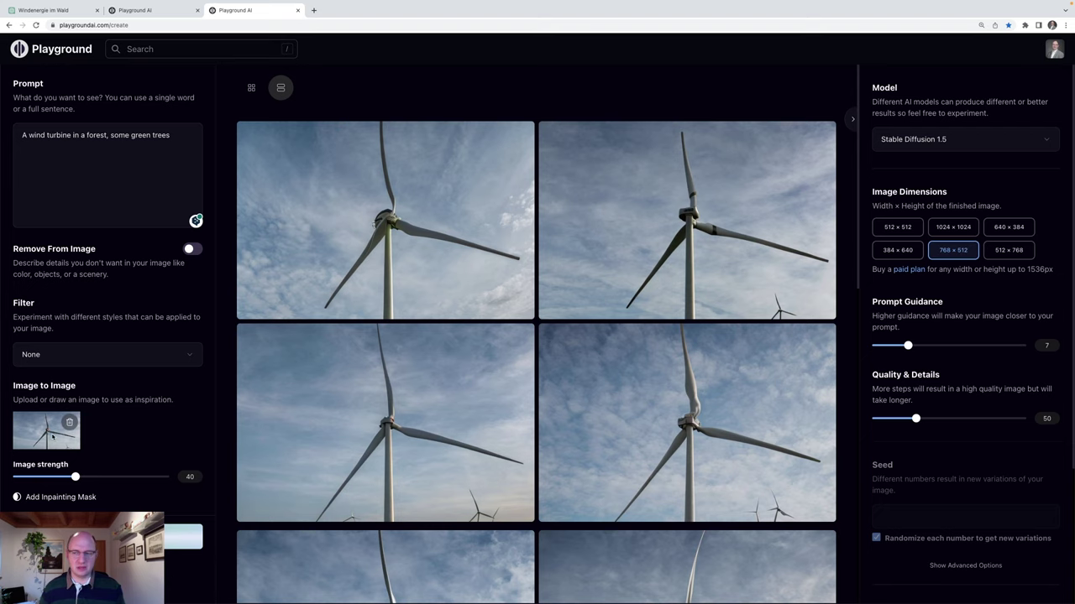
left_click(183, 536)
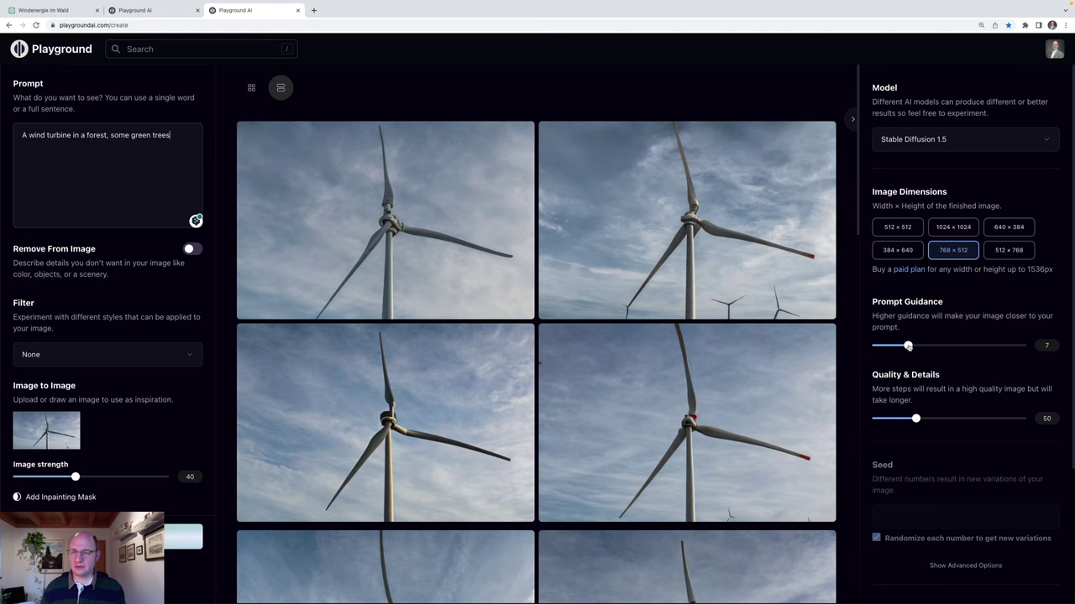
- Raise Prompt Guidance from 7 to 12 and generate four new wind-turbine images
left_click_drag(908, 347, 924, 347)
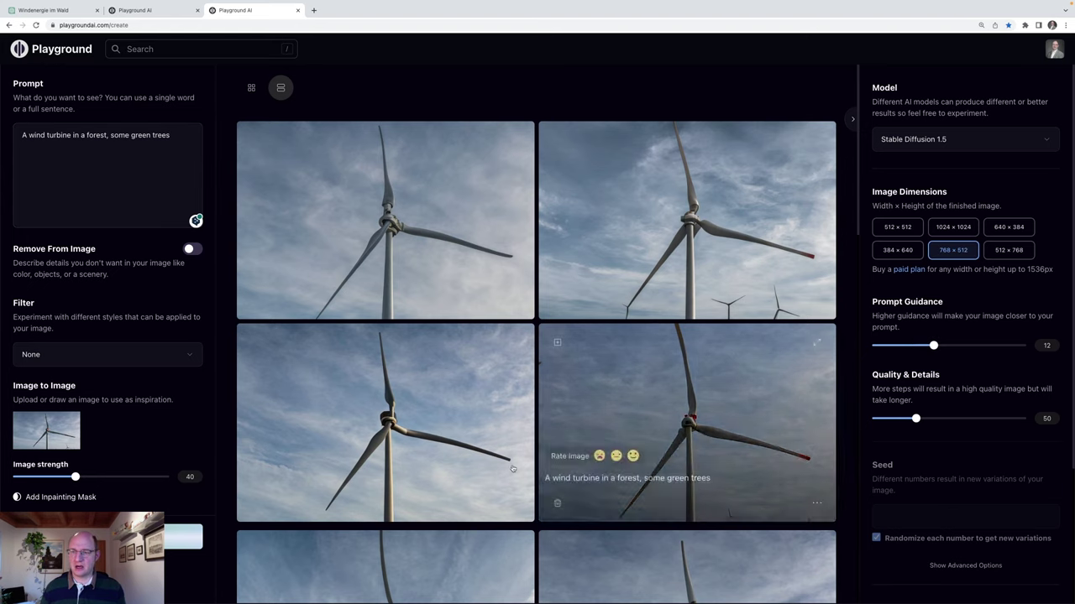
left_click(185, 537)
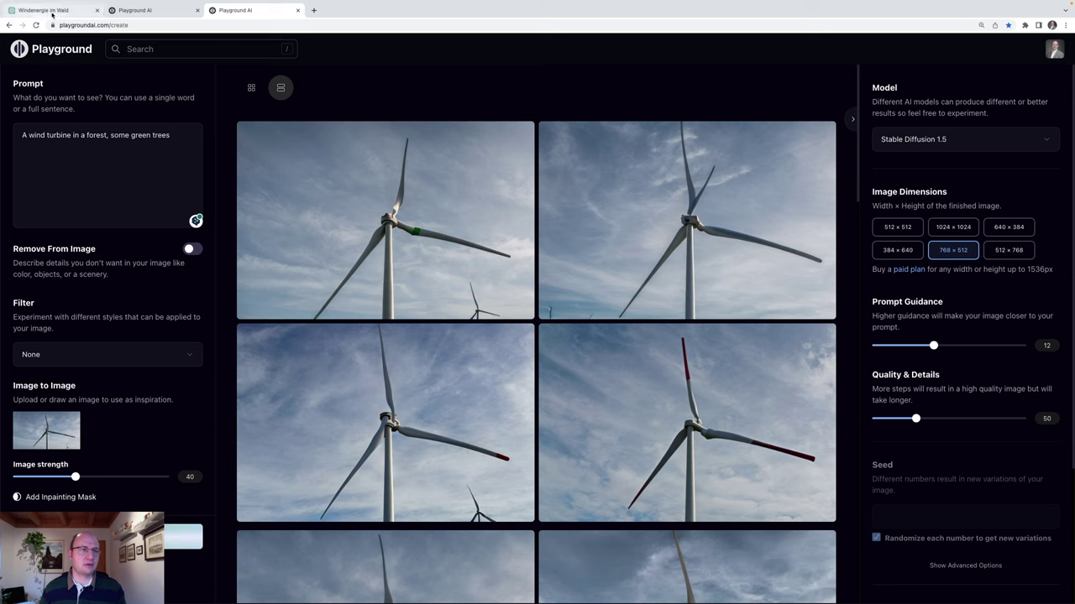
- In the Windenergie im Wald chat, ask 'Was sollte ich beim Präsentieren beachten?'
left_click(52, 13)
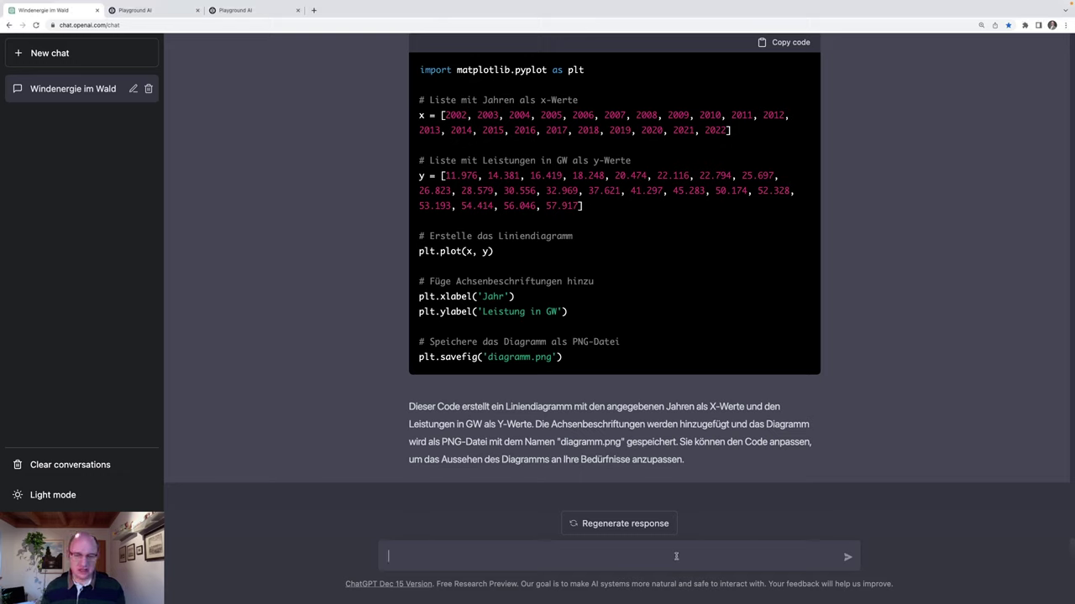
type("Was sollte ich beim Präsentieren beachten?")
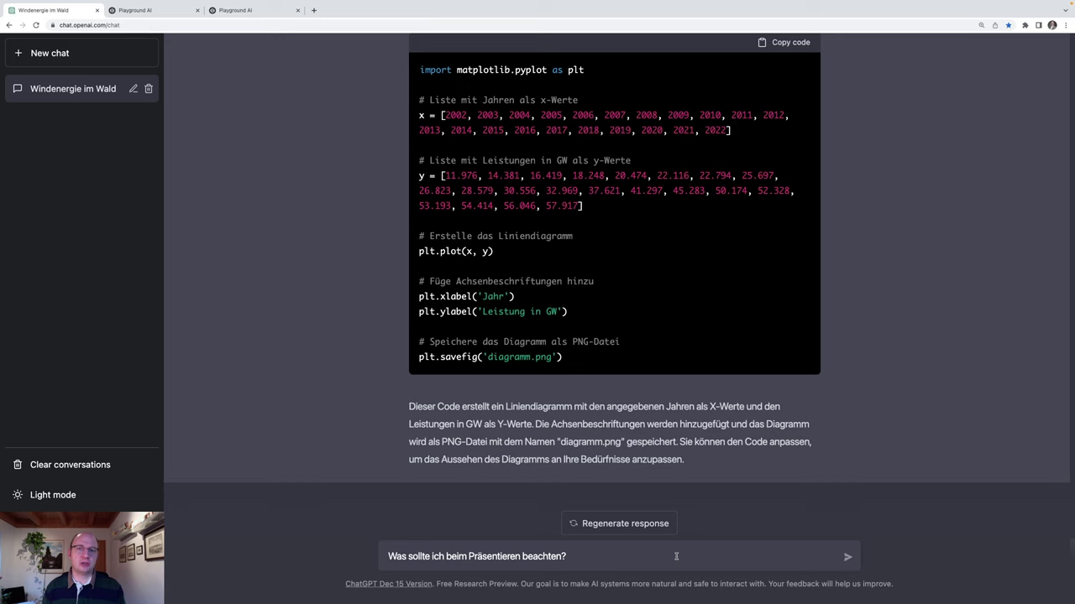
key("Return")
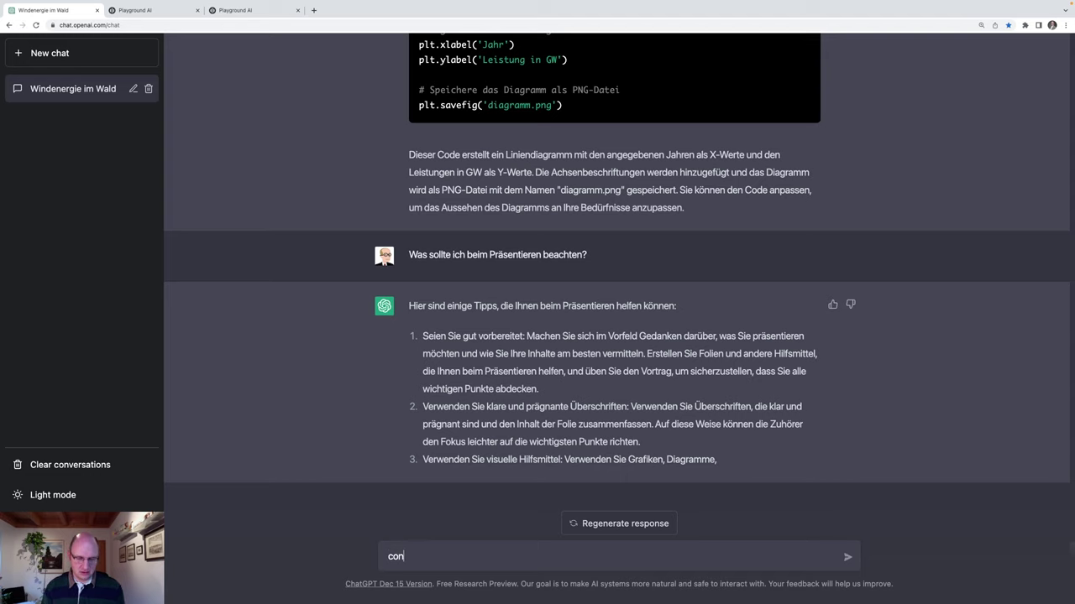
- Send 'continue' so ChatGPT finishes the cut-off presenting tips
key("Return")
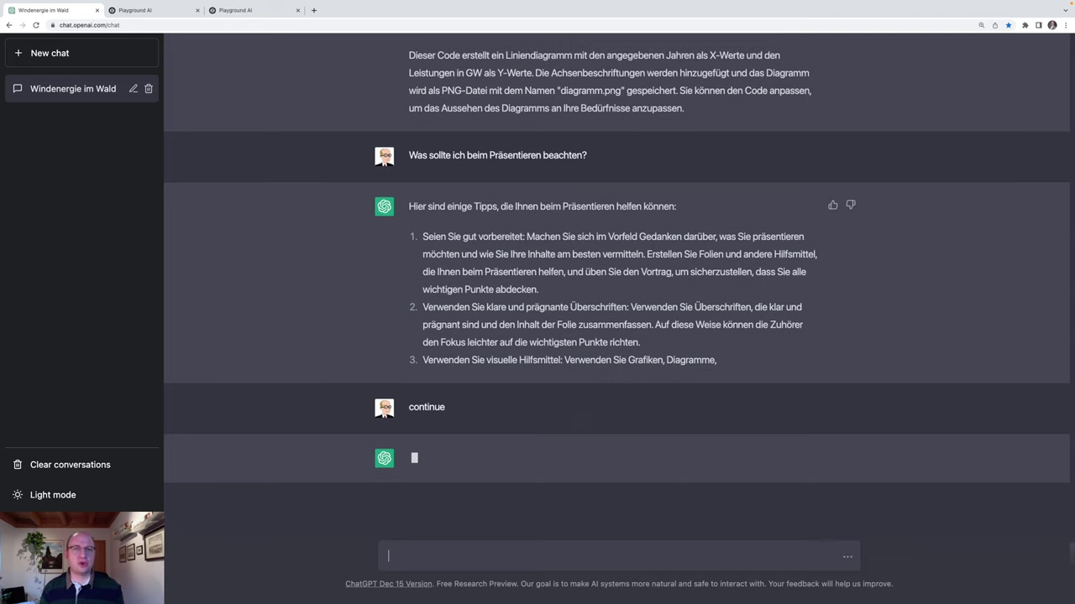